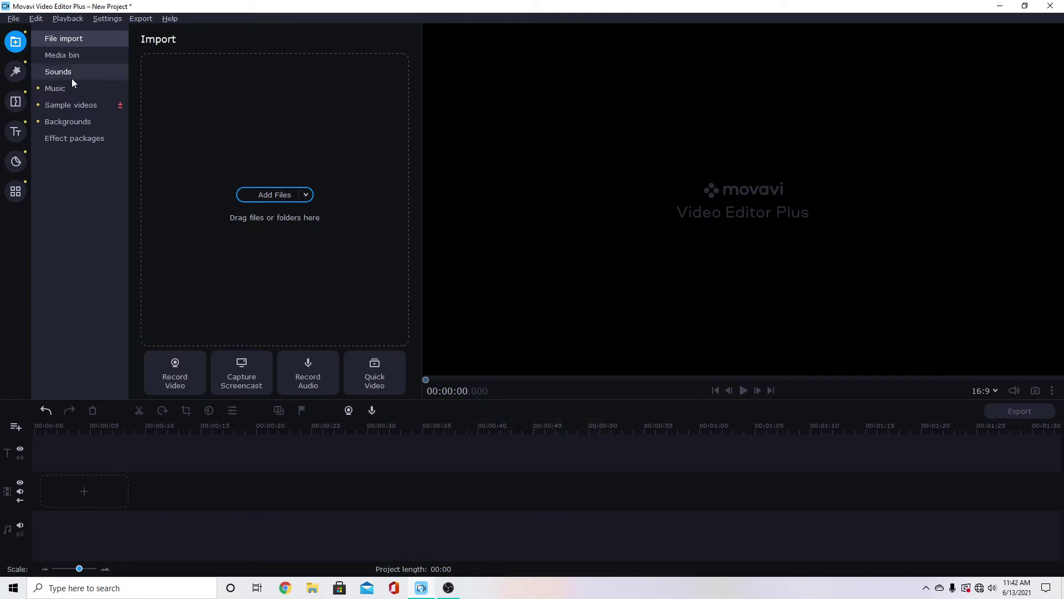
# - Drag the Sequence sample video onto the video track as the background clip
pyautogui.click(81, 109)
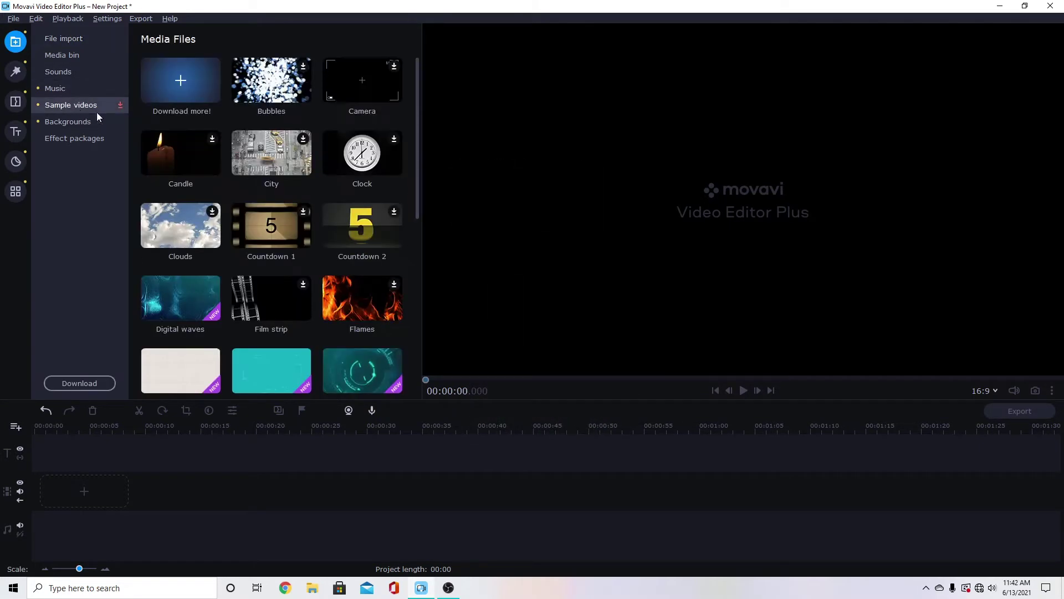
pyautogui.scroll(-3, 177, 316)
pyautogui.scroll(-3, 186, 305)
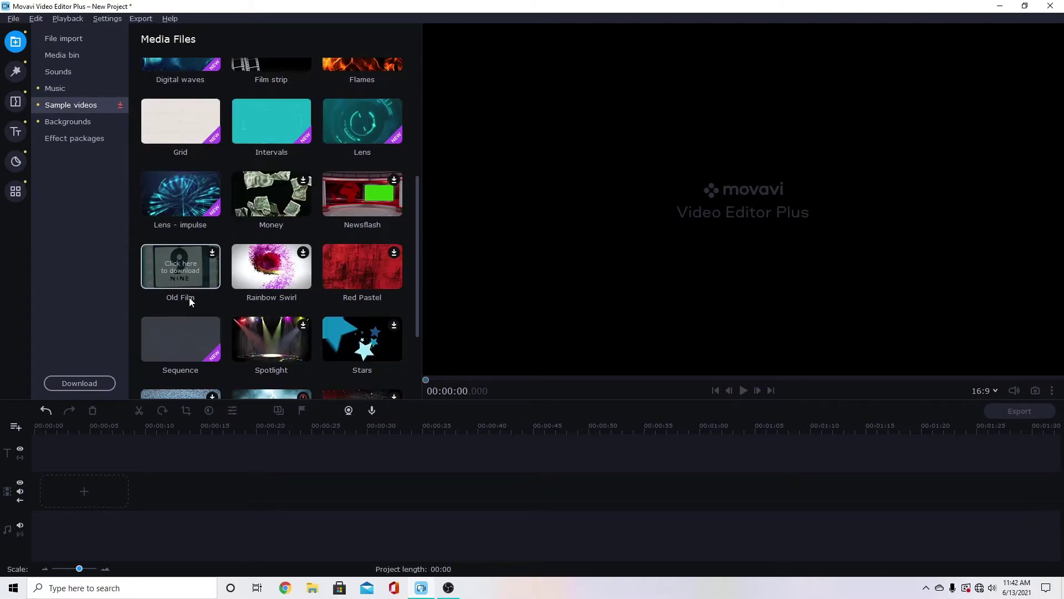
pyautogui.moveTo(189, 297); pyautogui.dragTo(67, 511)
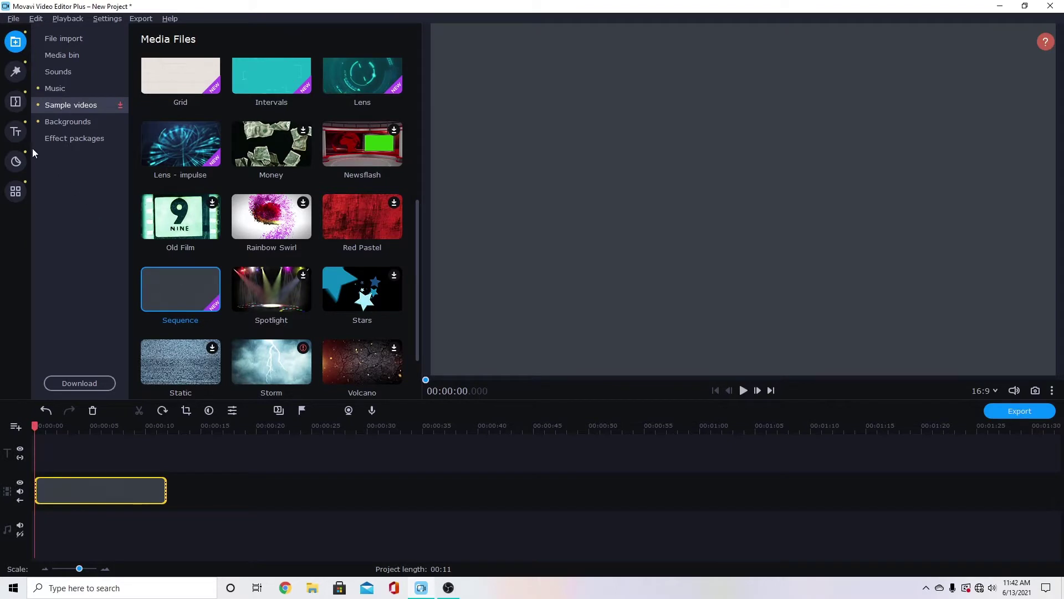
pyautogui.click(15, 131)
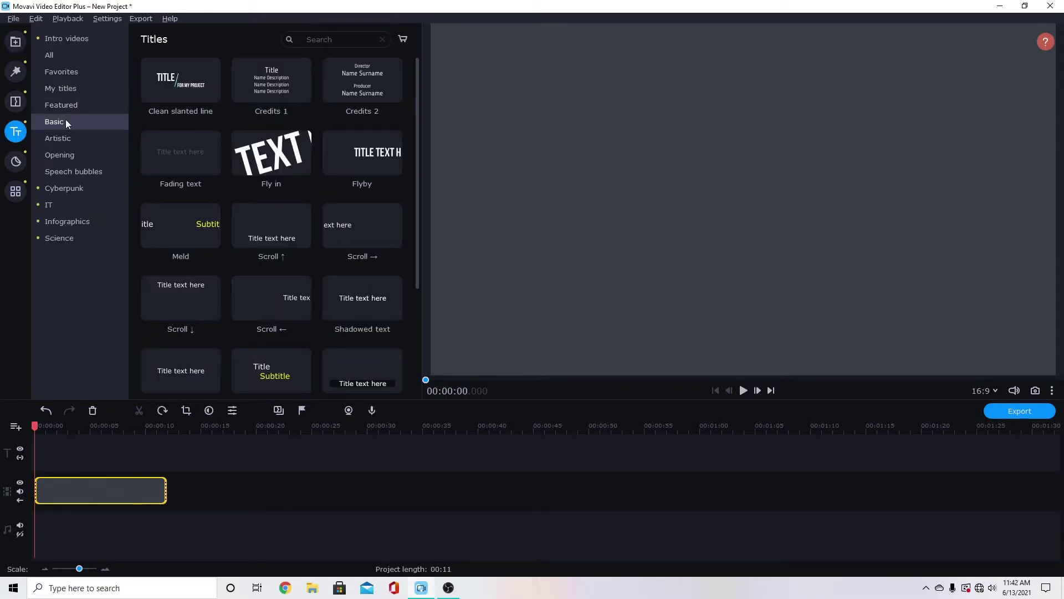
# - Drag the Simple text title onto the title track above the Sequence clip
pyautogui.scroll(-3, 167, 245)
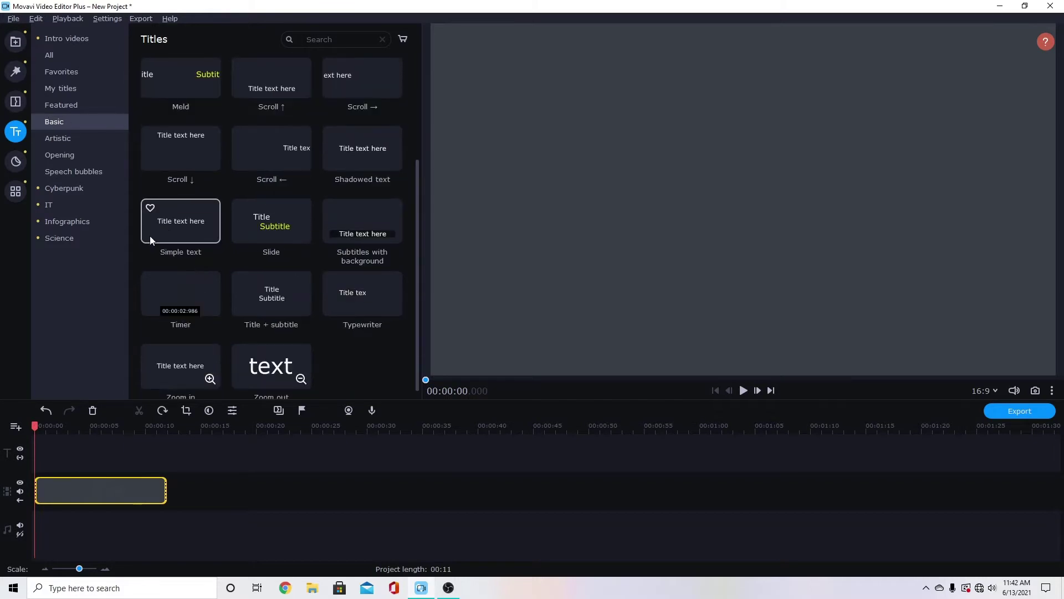
pyautogui.moveTo(181, 224); pyautogui.dragTo(91, 460)
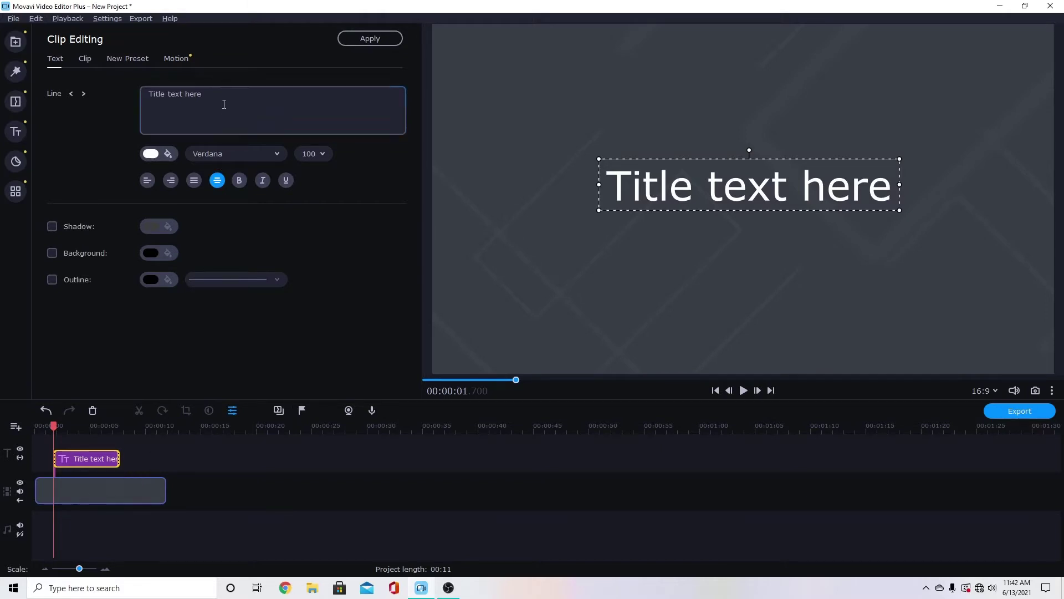
# - Replace the placeholder title text with TEXT and set its font to Akrobat Black
pyautogui.moveTo(223, 105); pyautogui.dragTo(129, 92)
pyautogui.write('TE')
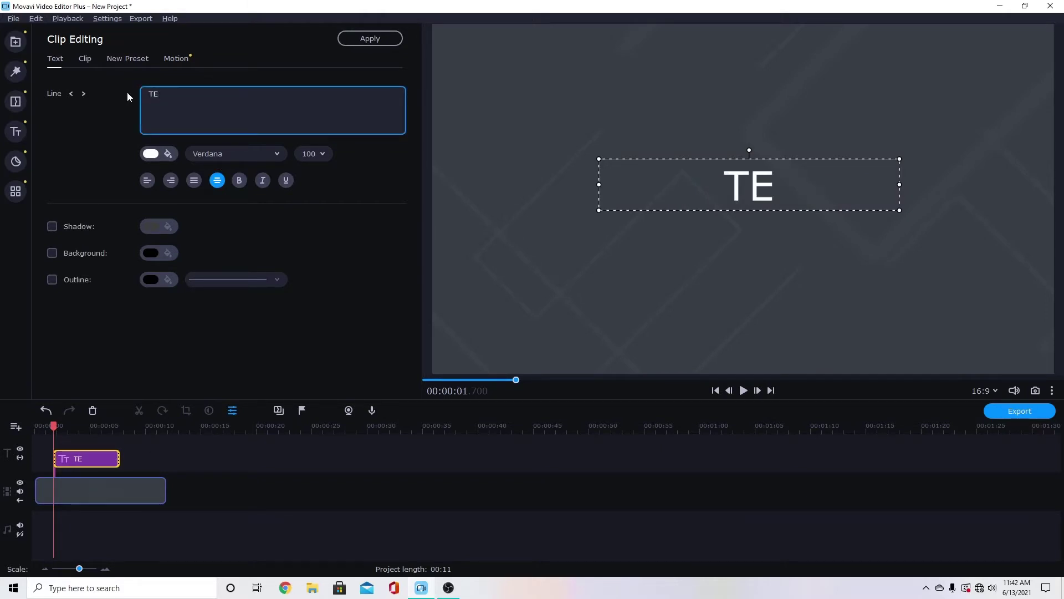
pyautogui.write('XT')
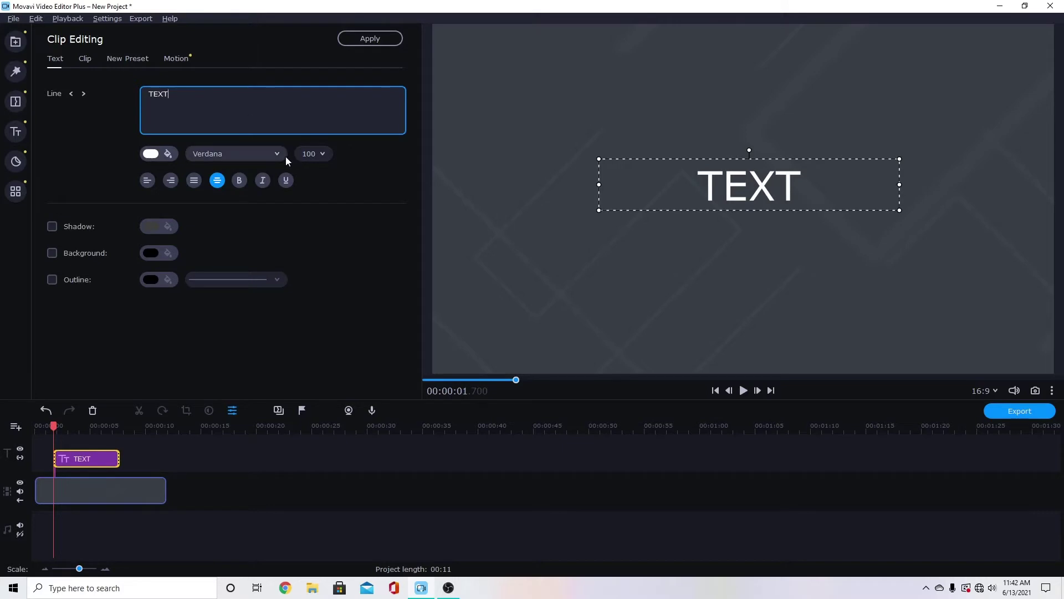
pyautogui.click(278, 156)
pyautogui.moveTo(325, 269); pyautogui.dragTo(326, 172)
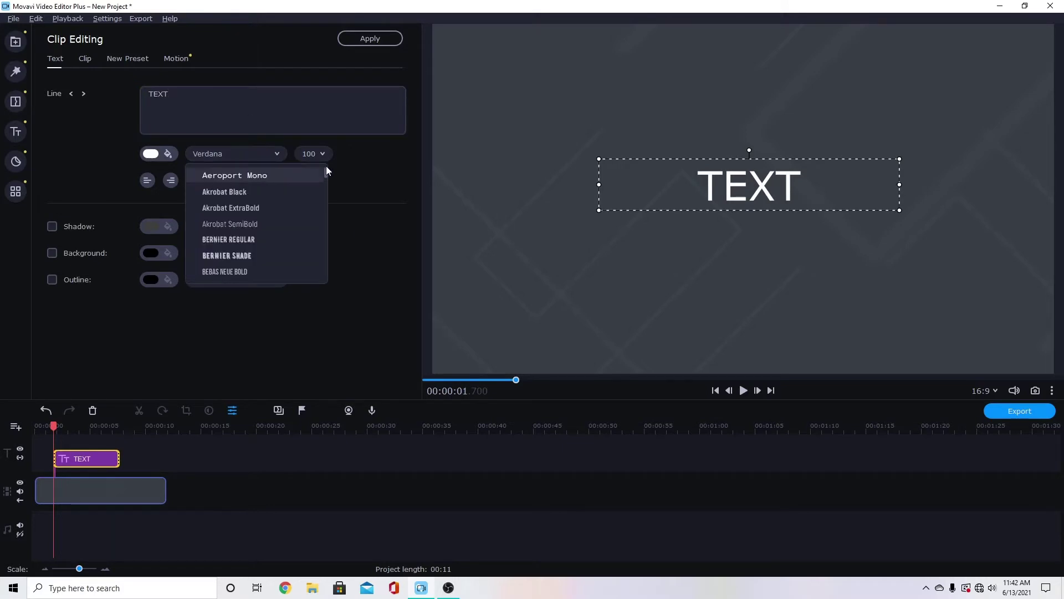
pyautogui.click(230, 192)
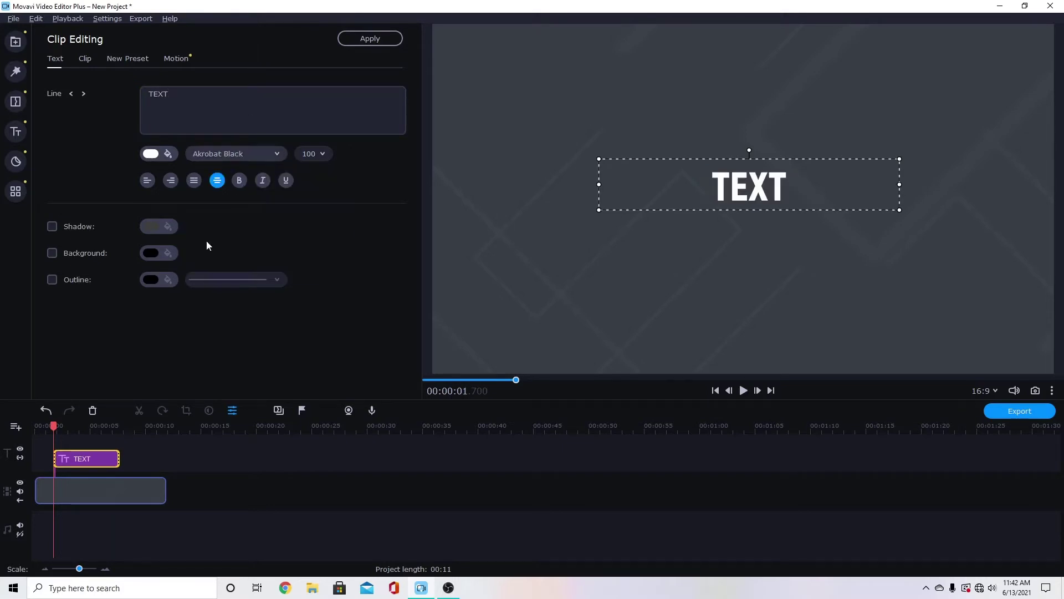
# - Widen the TEXT title's box and centre it in the frame
pyautogui.click(81, 427)
pyautogui.click(673, 317)
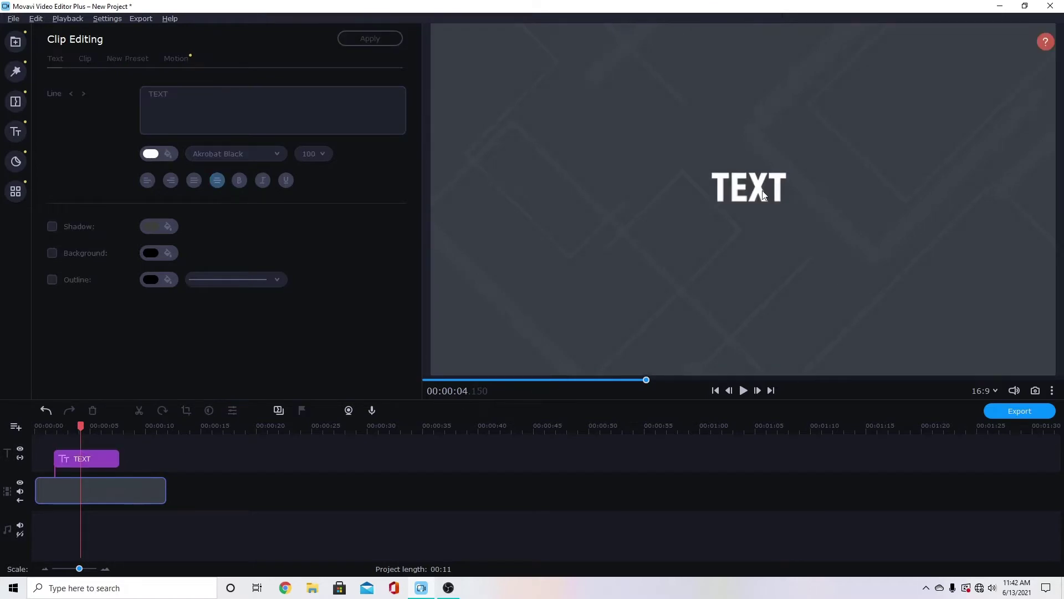
pyautogui.click(94, 459)
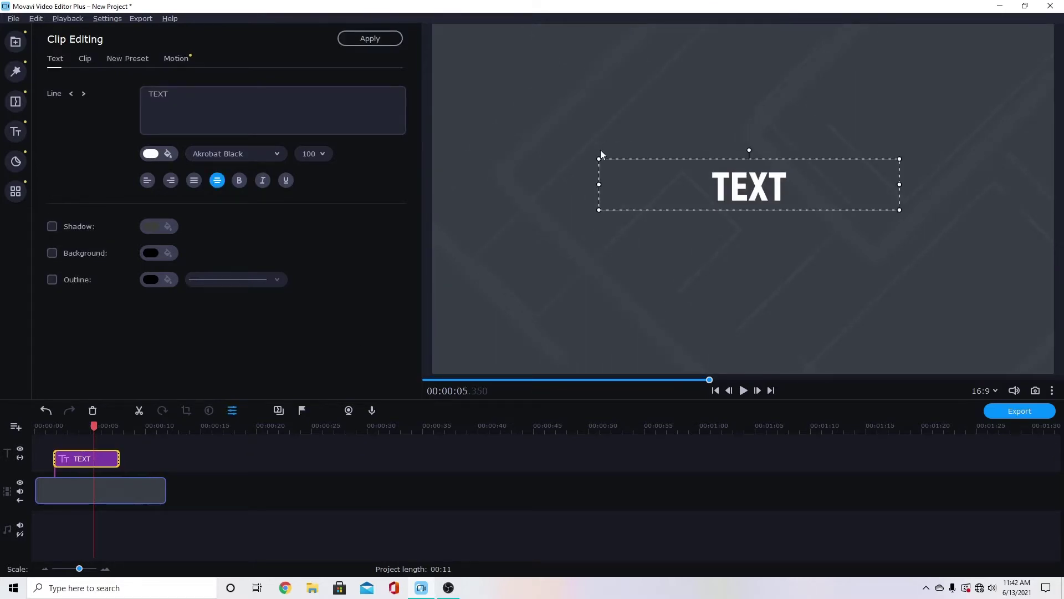
pyautogui.moveTo(601, 154); pyautogui.dragTo(514, 145)
pyautogui.moveTo(681, 182); pyautogui.dragTo(745, 209)
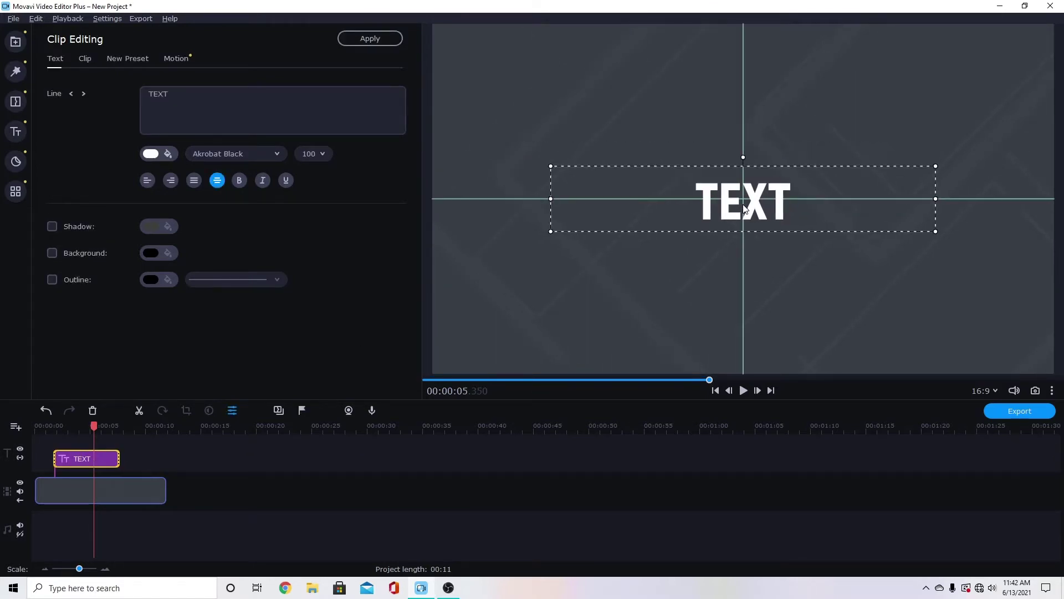
pyautogui.click(651, 286)
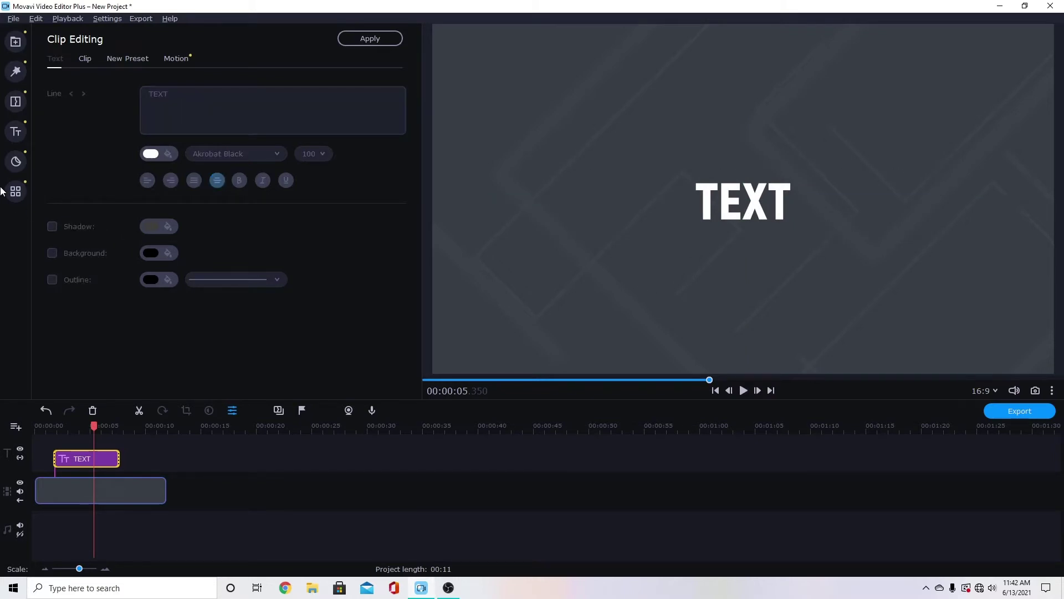
pyautogui.click(14, 191)
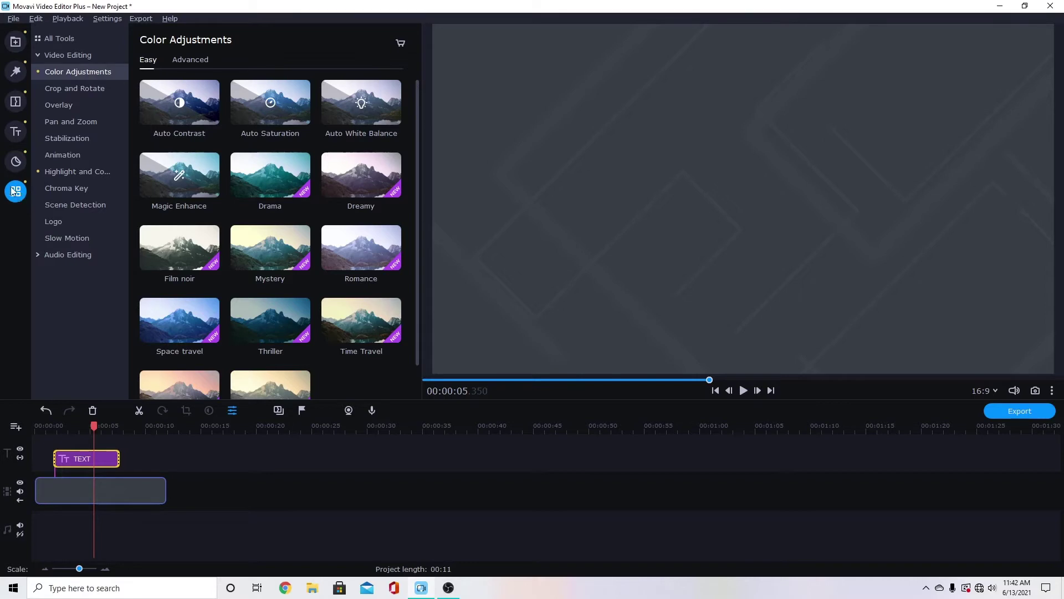
# - Open the Animation presets and browse the Easy presets
pyautogui.click(61, 154)
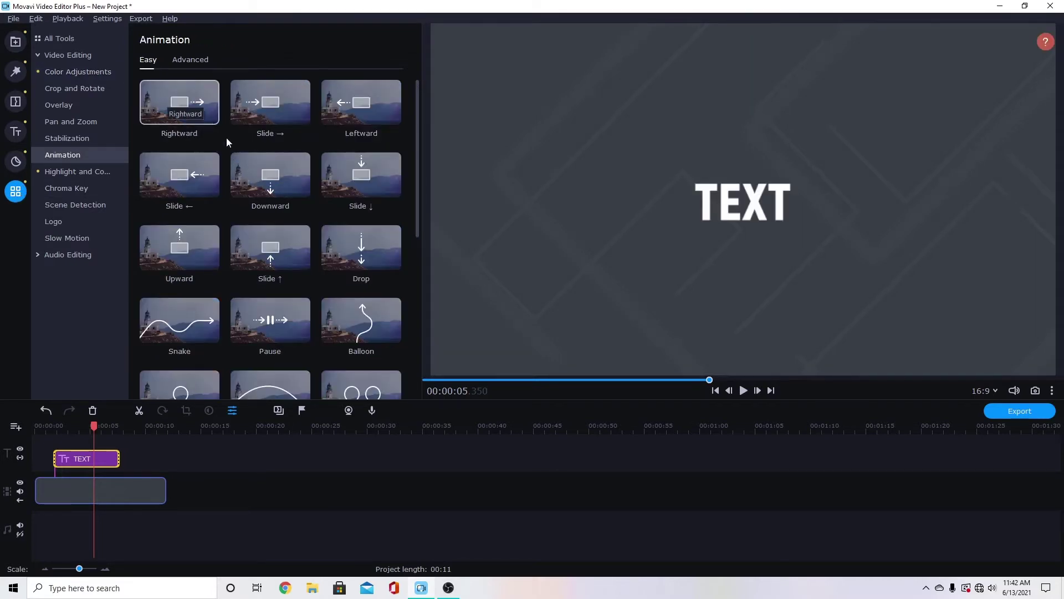
pyautogui.scroll(-4, 262, 325)
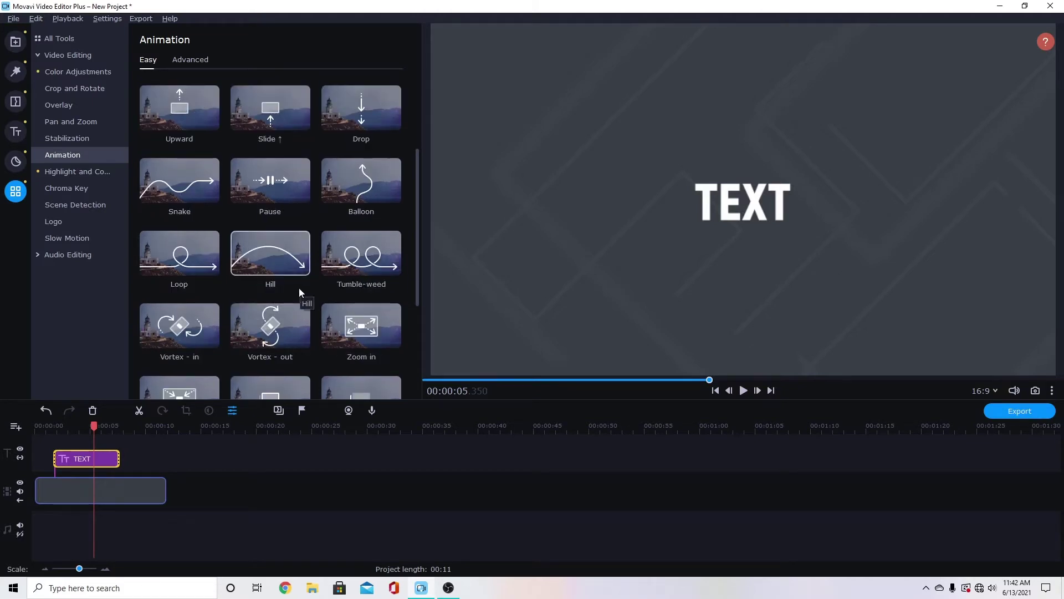
# - Switch to Advanced keyframe animation and add animation to the TEXT title near its start
pyautogui.click(189, 62)
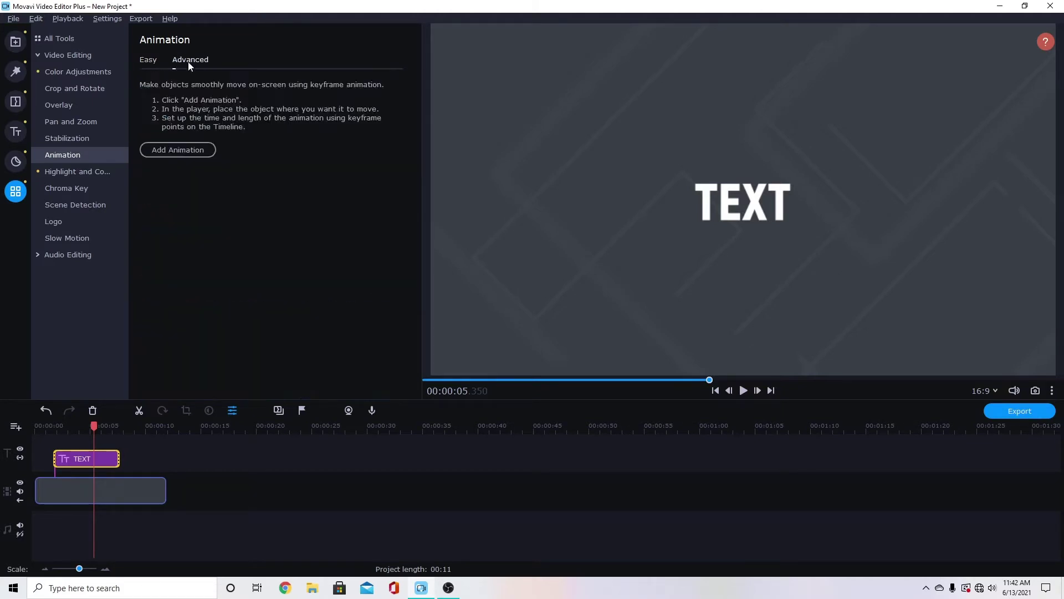
pyautogui.moveTo(104, 430); pyautogui.dragTo(55, 431)
pyautogui.click(178, 150)
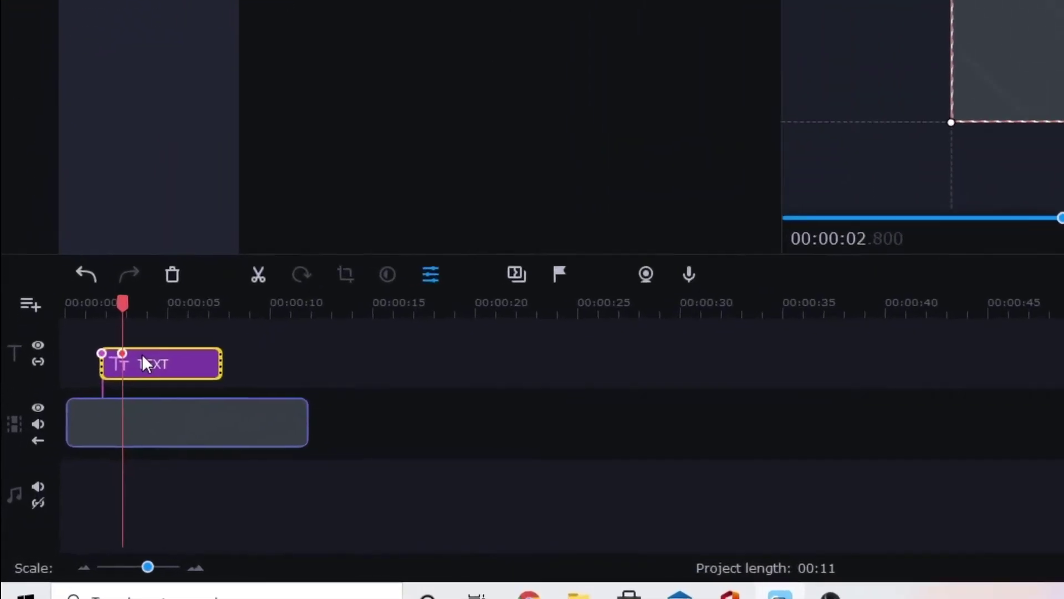
# - Add keyframes on the TEXT clip at 3.75, 4.85 and 5.9 seconds
pyautogui.click(77, 454)
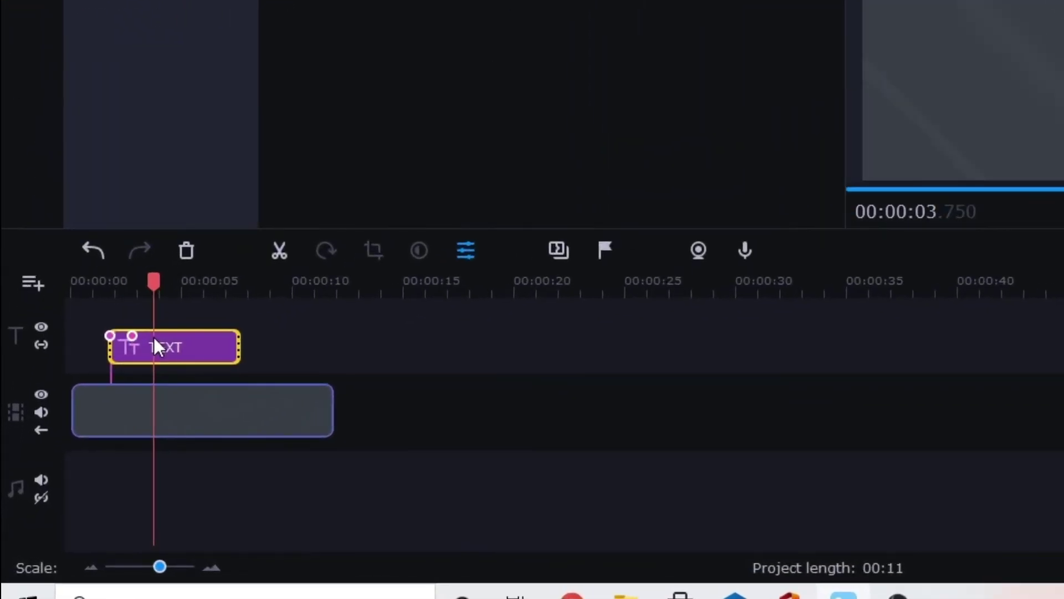
pyautogui.doubleClick(154, 337)
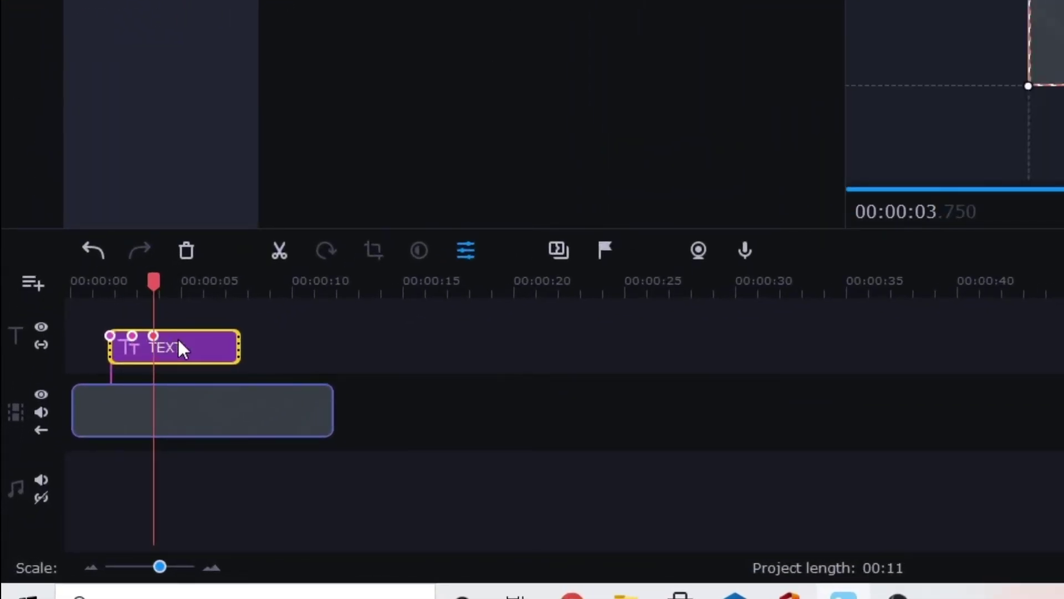
pyautogui.click(178, 339)
pyautogui.doubleClick(178, 339)
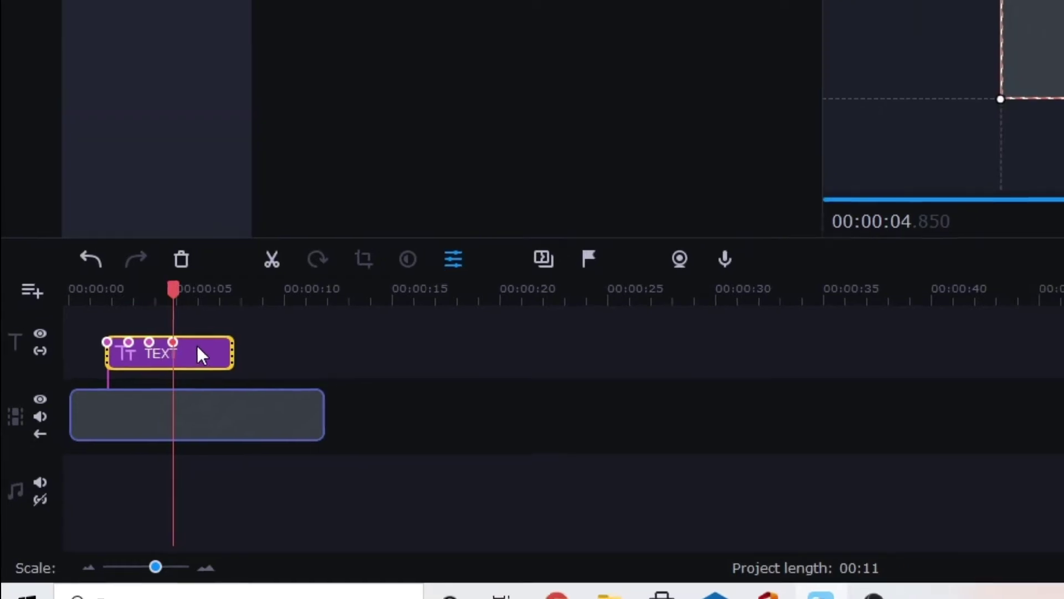
pyautogui.doubleClick(202, 340)
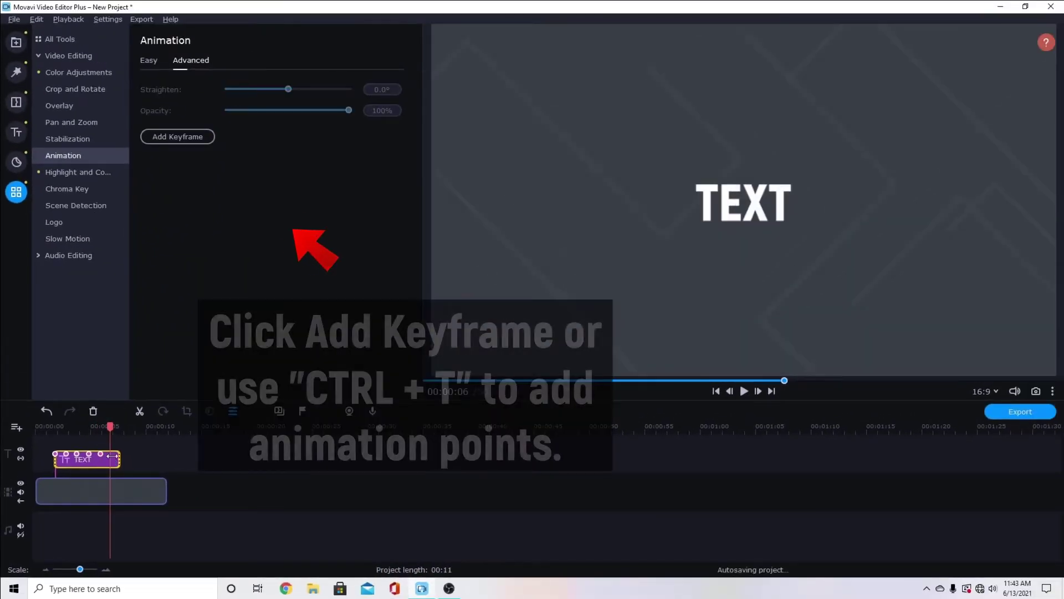
pyautogui.click(118, 455)
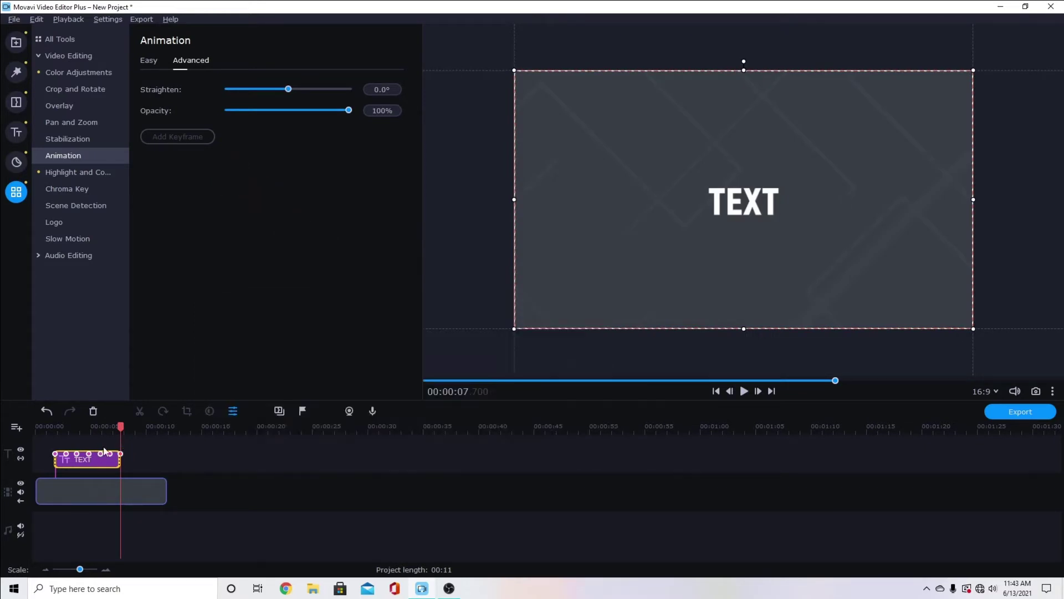
# - Tilt the title -2.8° at the 2.8 s keyframe and 3.7° at 3.75 s
pyautogui.click(55, 455)
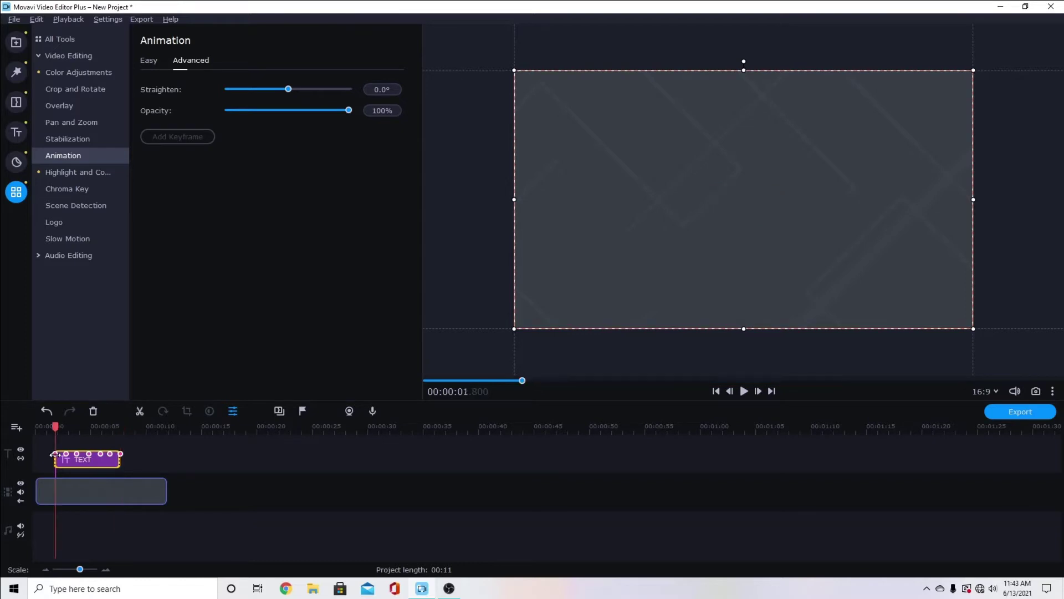
pyautogui.click(66, 454)
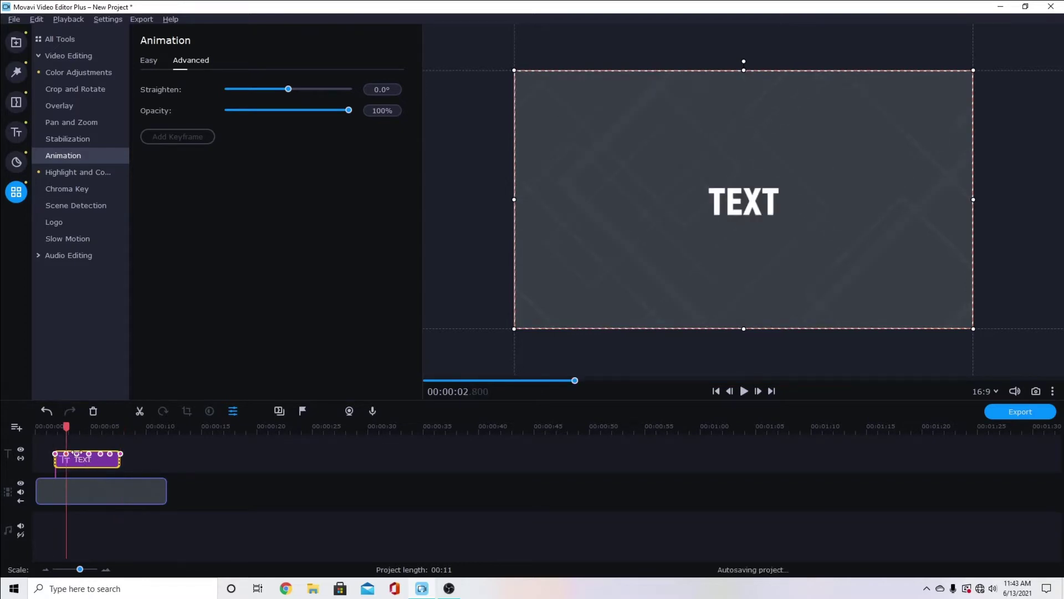
pyautogui.moveTo(743, 62); pyautogui.dragTo(736, 63)
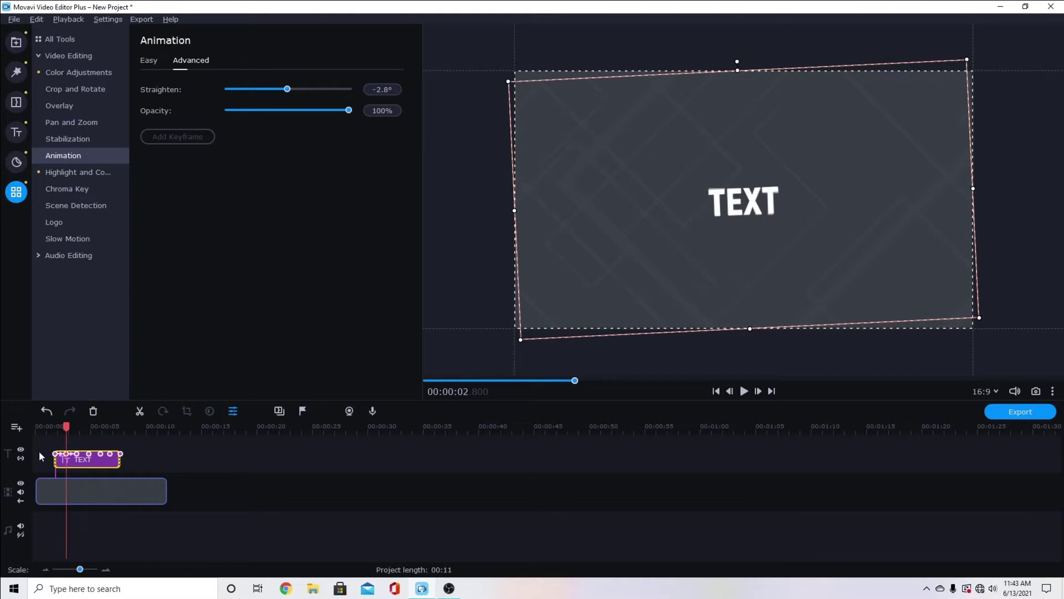
pyautogui.click(77, 454)
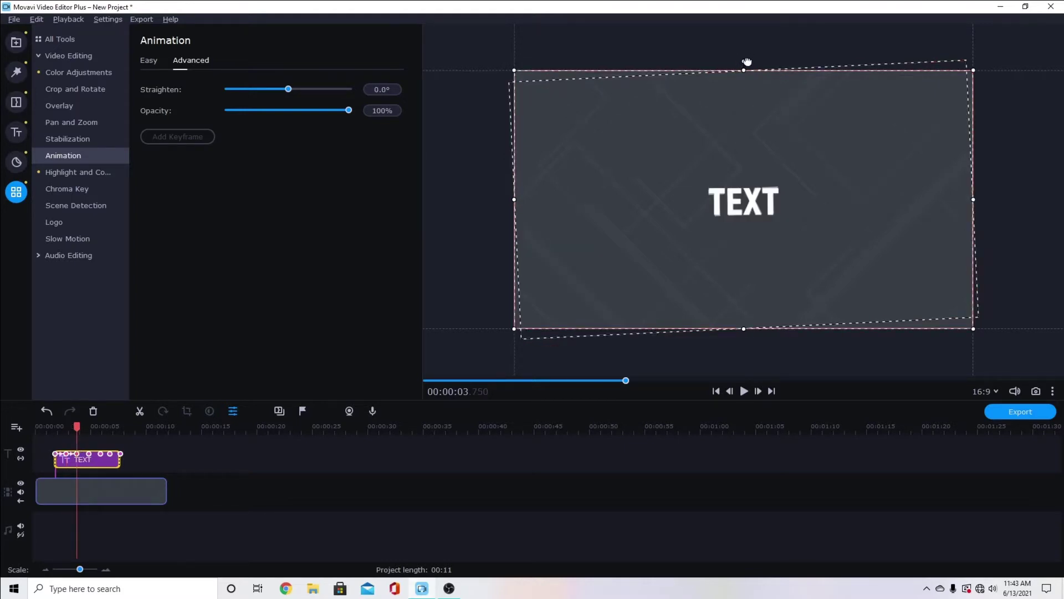
pyautogui.moveTo(748, 61); pyautogui.dragTo(756, 65)
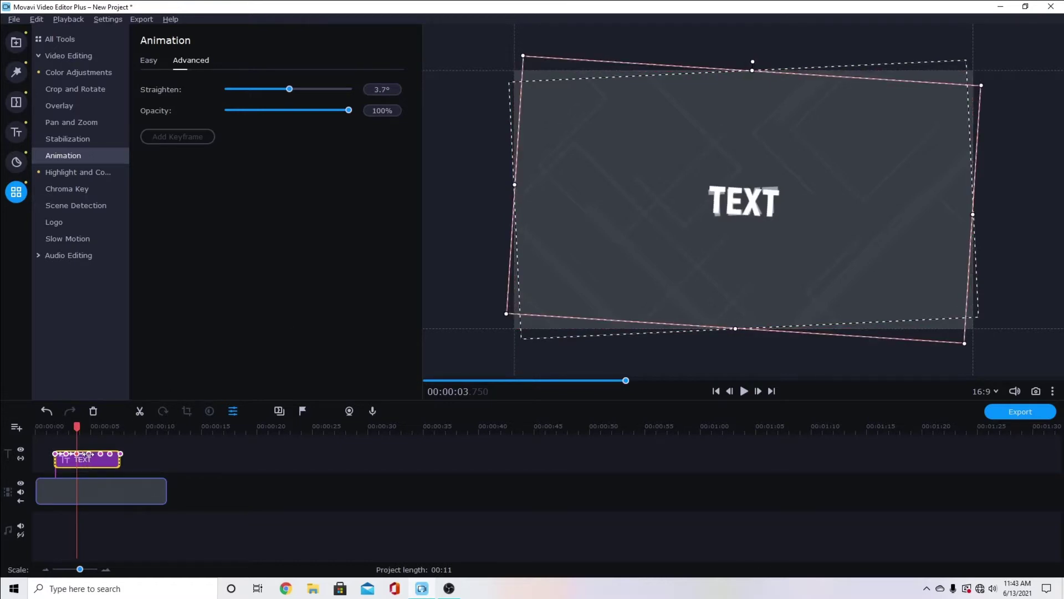
# - Tilt the title -3.9° at 4.85 s, 3.7° at 5.9 s, and -3.7° at a new 6.75 s keyframe
pyautogui.click(89, 454)
pyautogui.moveTo(745, 61); pyautogui.dragTo(735, 64)
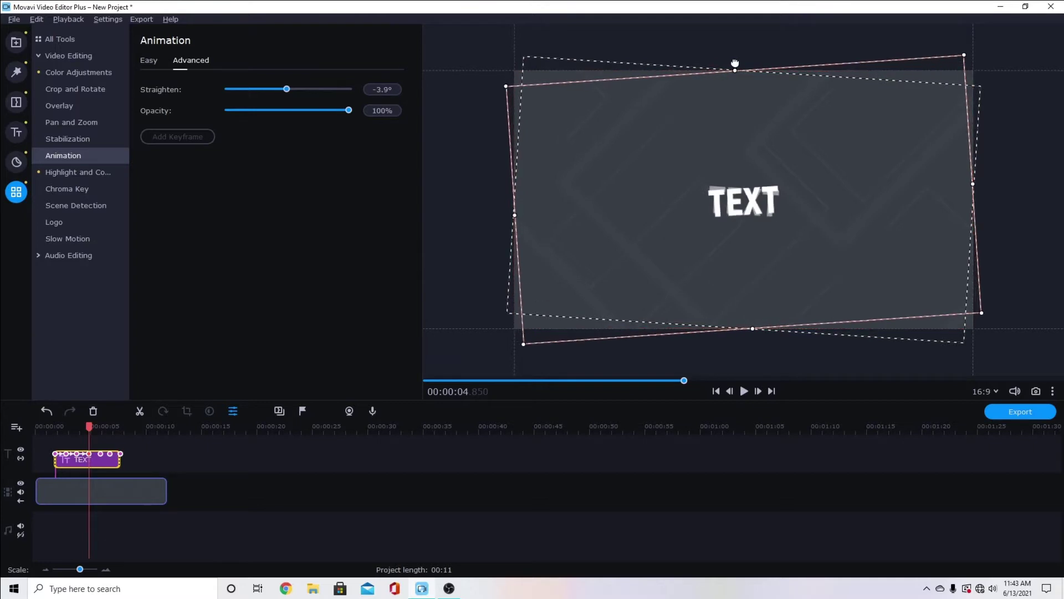
pyautogui.click(100, 453)
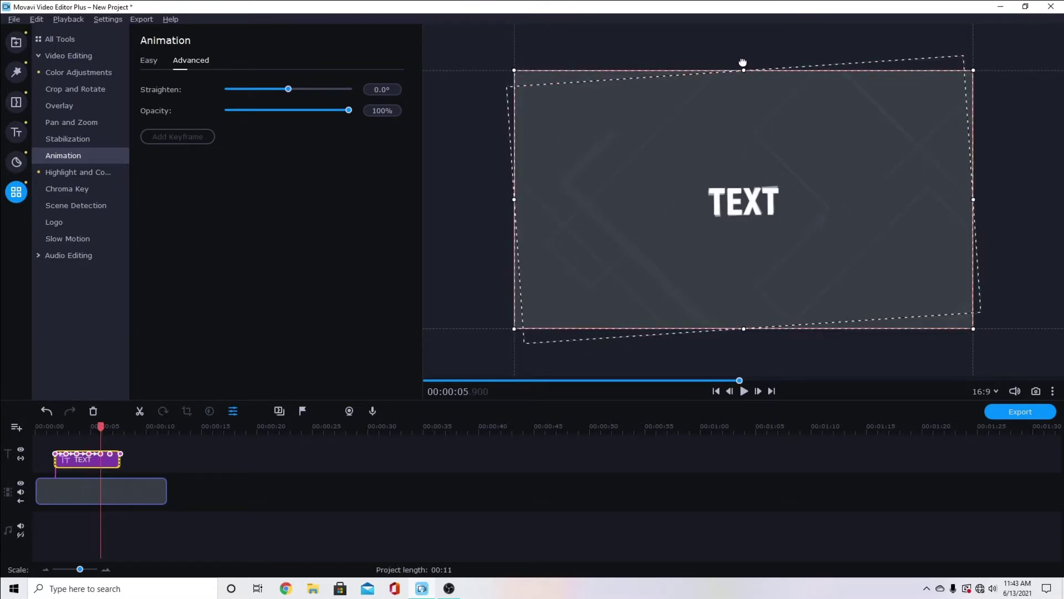
pyautogui.moveTo(743, 62); pyautogui.dragTo(753, 62)
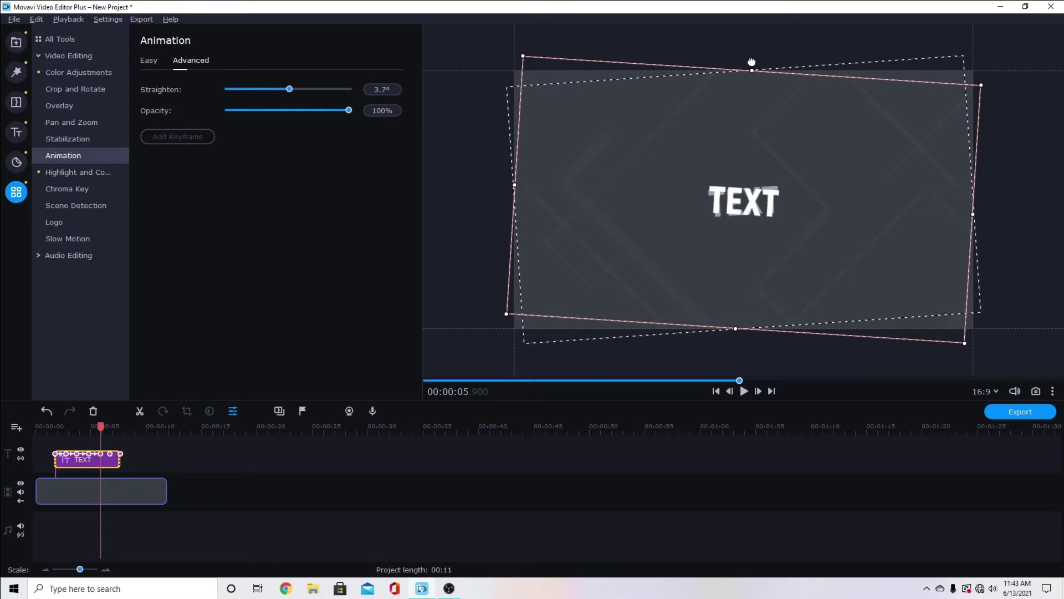
pyautogui.click(110, 462)
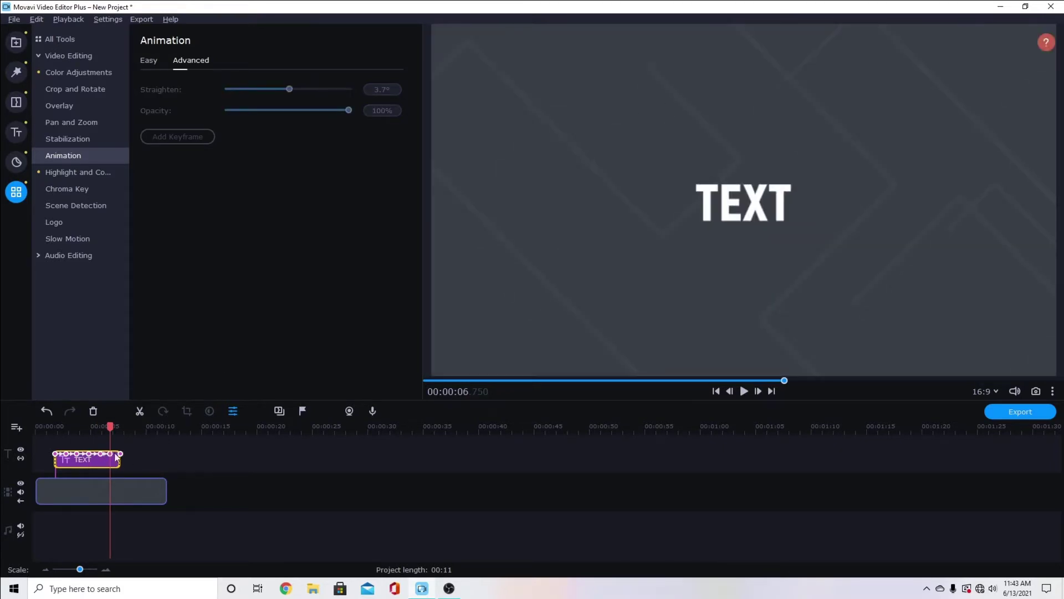
pyautogui.click(110, 454)
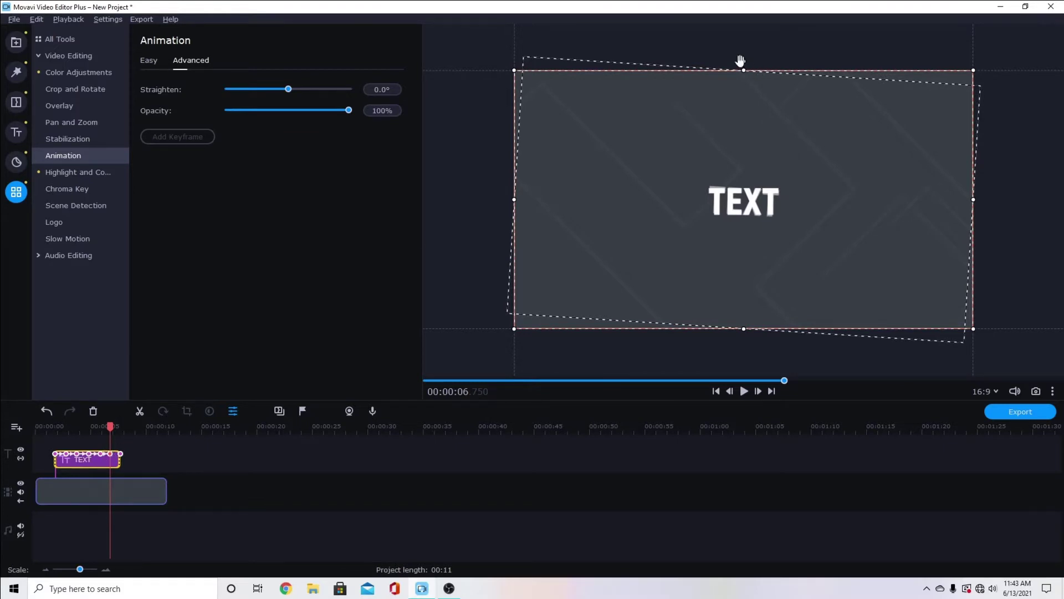
pyautogui.moveTo(744, 62)
pyautogui.mouseDown()
pyautogui.moveTo(734, 64)
pyautogui.moveTo(744, 63)
pyautogui.mouseUp()
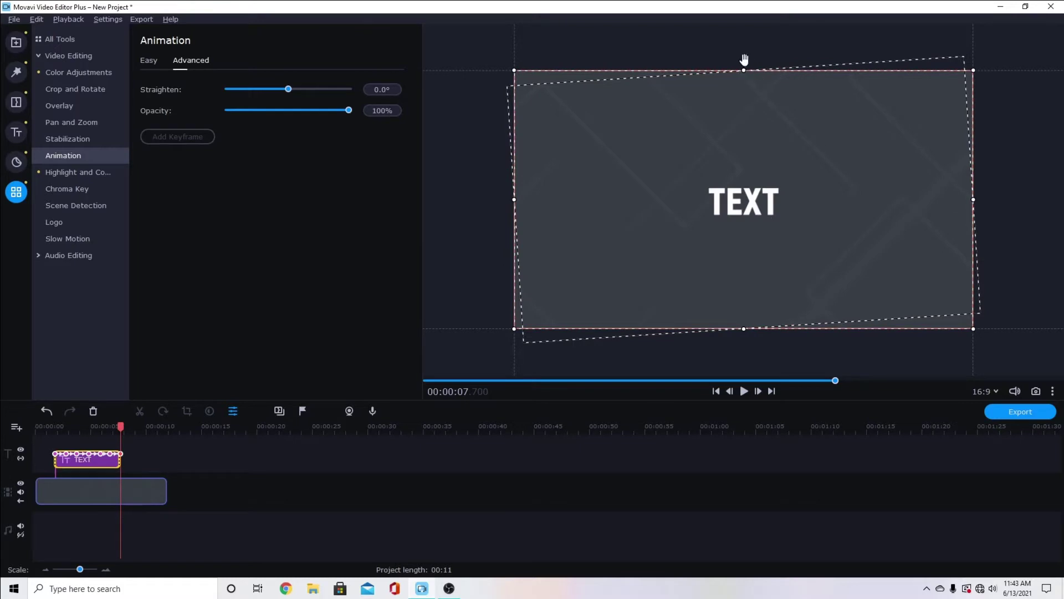
pyautogui.click(162, 481)
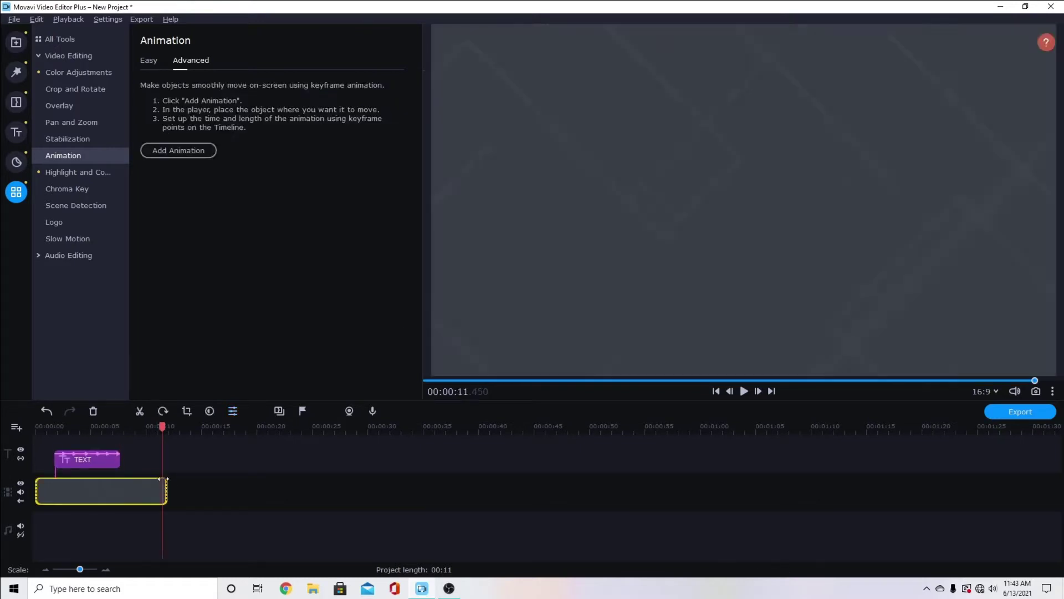
pyautogui.click(49, 427)
pyautogui.click(744, 391)
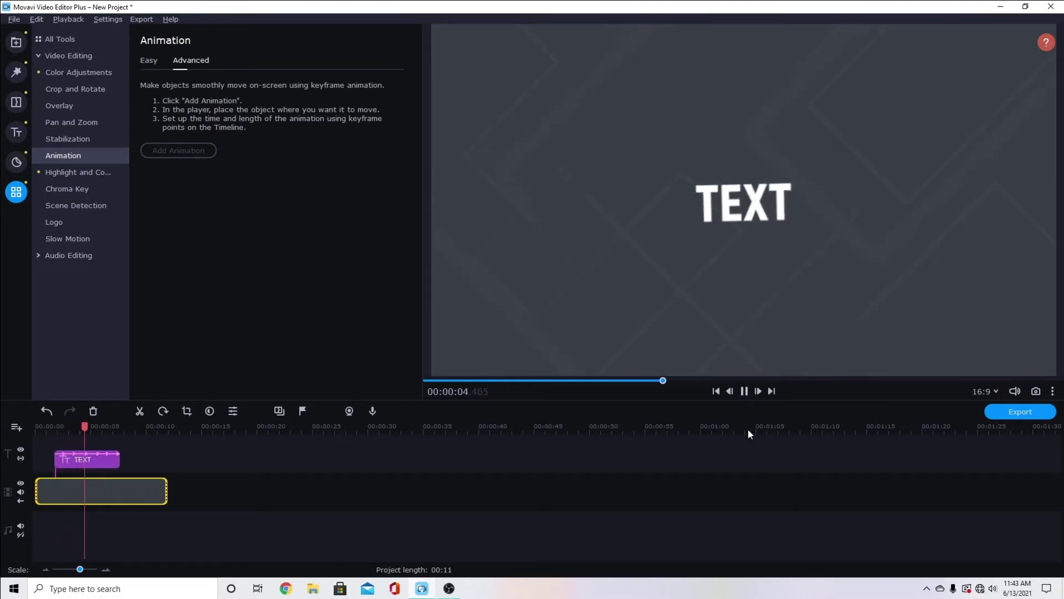
pyautogui.click(744, 390)
pyautogui.click(80, 463)
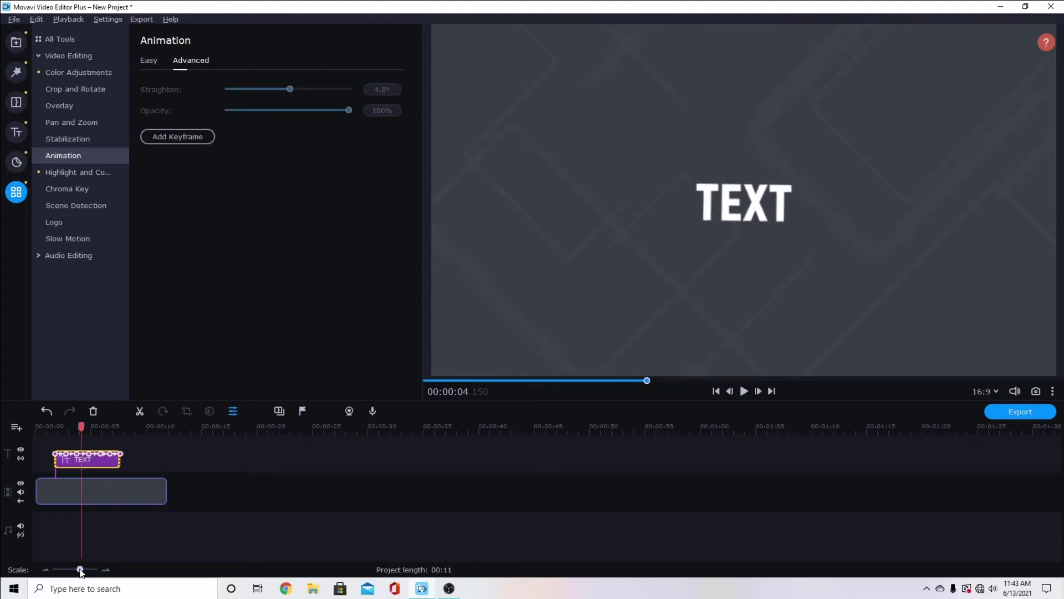
pyautogui.moveTo(79, 570); pyautogui.dragTo(89, 570)
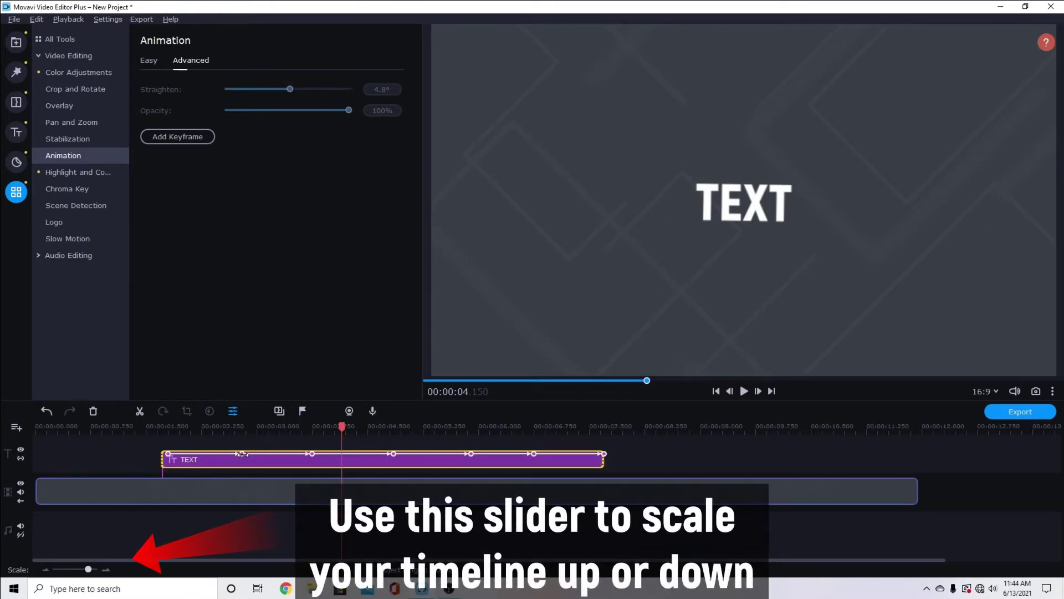
# - Drag the TEXT clip's keyframes leftward to bunch them between about 2.14 and 3.8 seconds
pyautogui.moveTo(242, 453); pyautogui.dragTo(193, 453)
pyautogui.moveTo(312, 454); pyautogui.dragTo(214, 454)
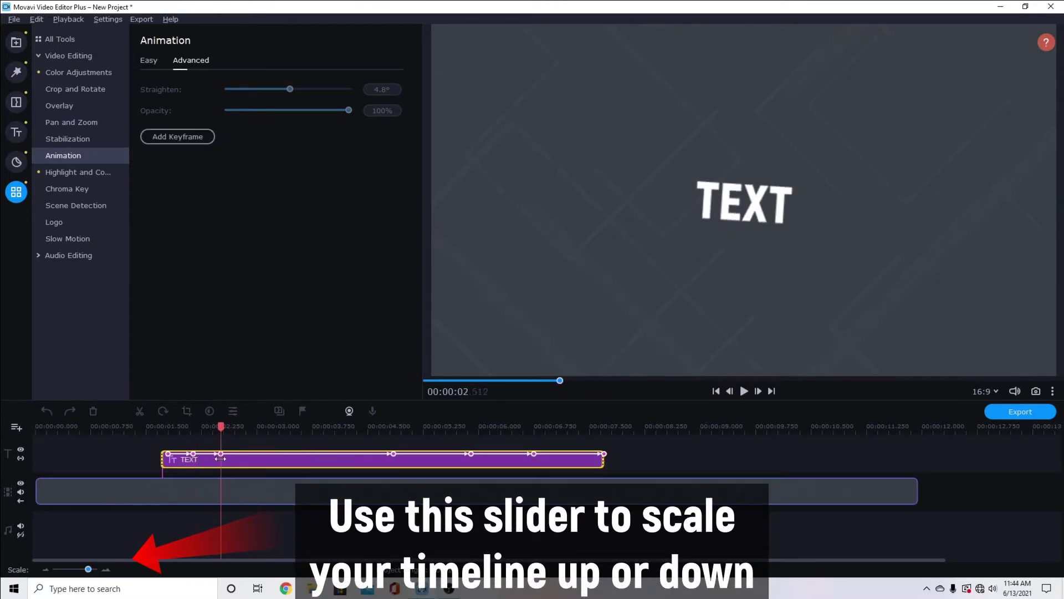
pyautogui.moveTo(393, 453); pyautogui.dragTo(240, 453)
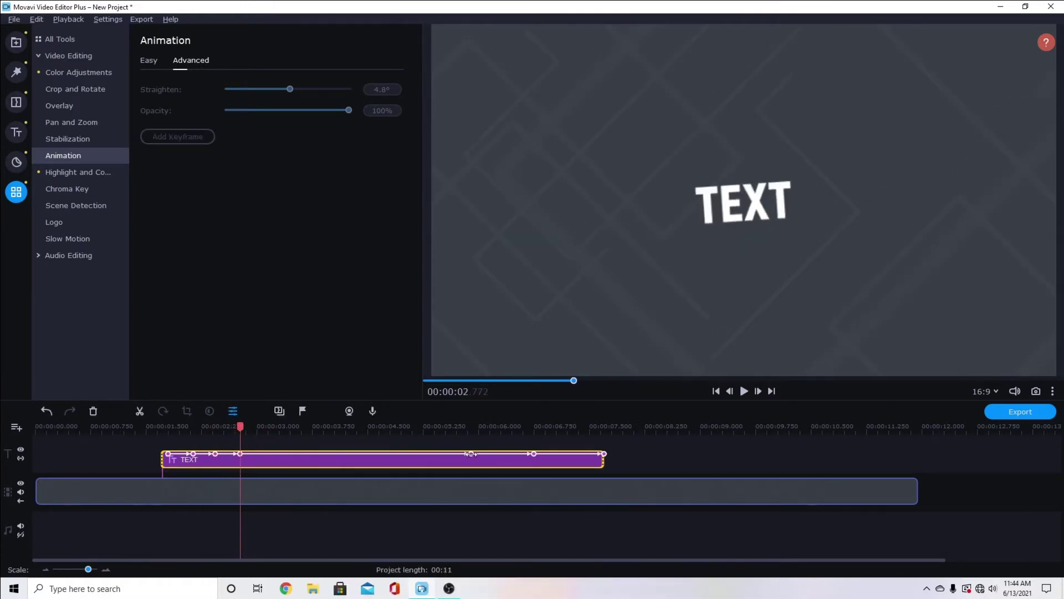
pyautogui.moveTo(470, 460); pyautogui.dragTo(263, 464)
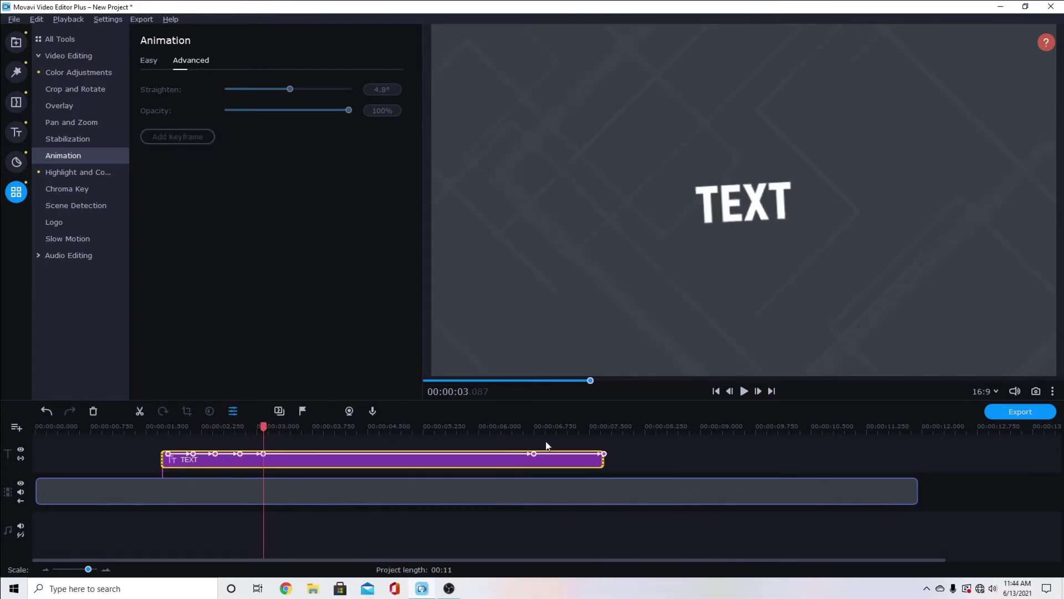
pyautogui.moveTo(532, 453); pyautogui.dragTo(293, 461)
pyautogui.moveTo(606, 455); pyautogui.dragTo(318, 454)
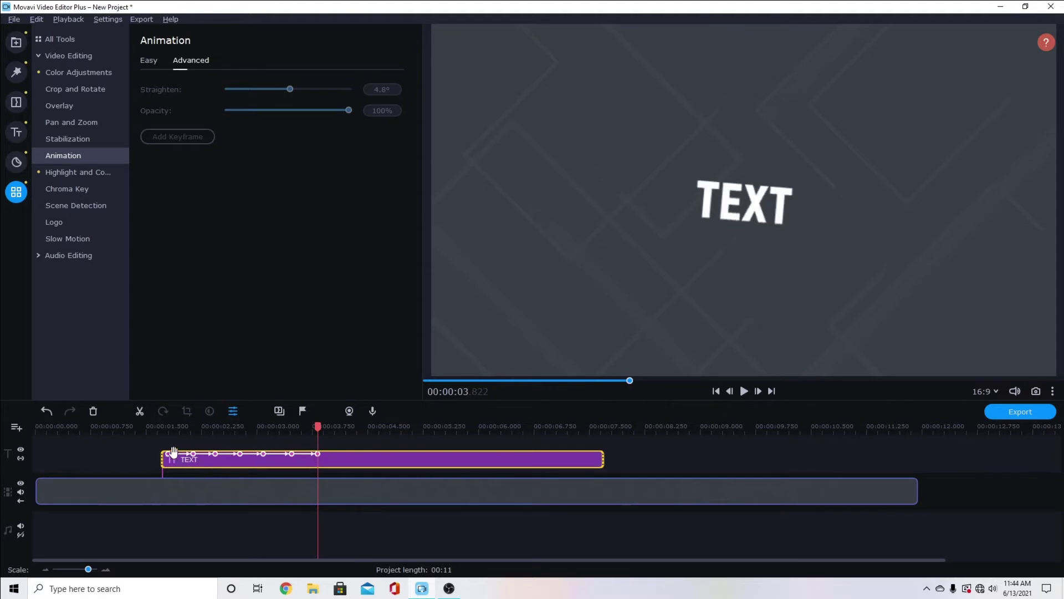
pyautogui.click(168, 454)
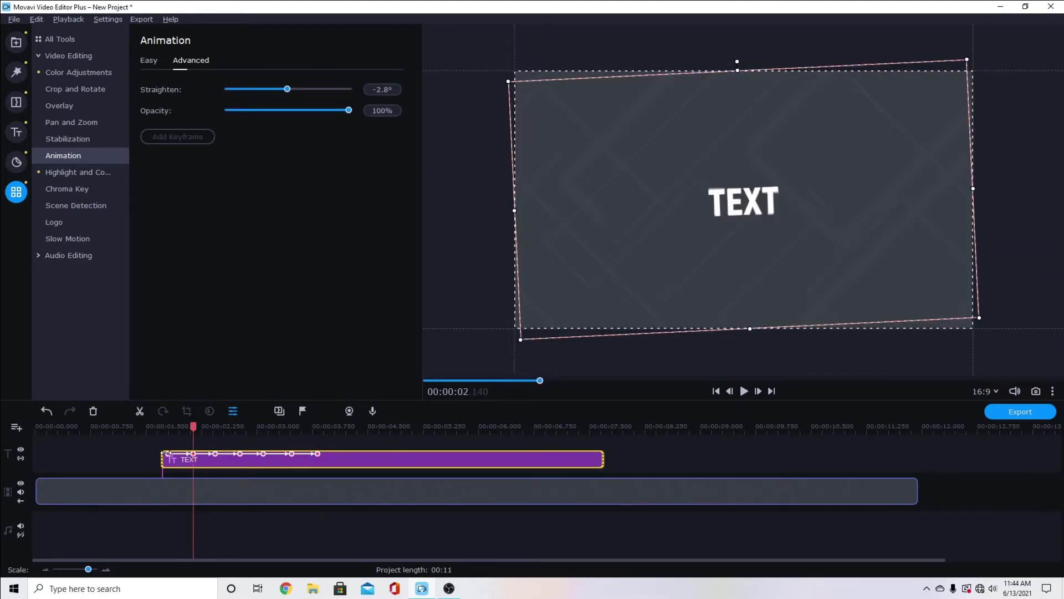
# - Remove the TEXT clip's first keyframe at 1.8 seconds
pyautogui.click(168, 454)
pyautogui.rightClick(168, 454)
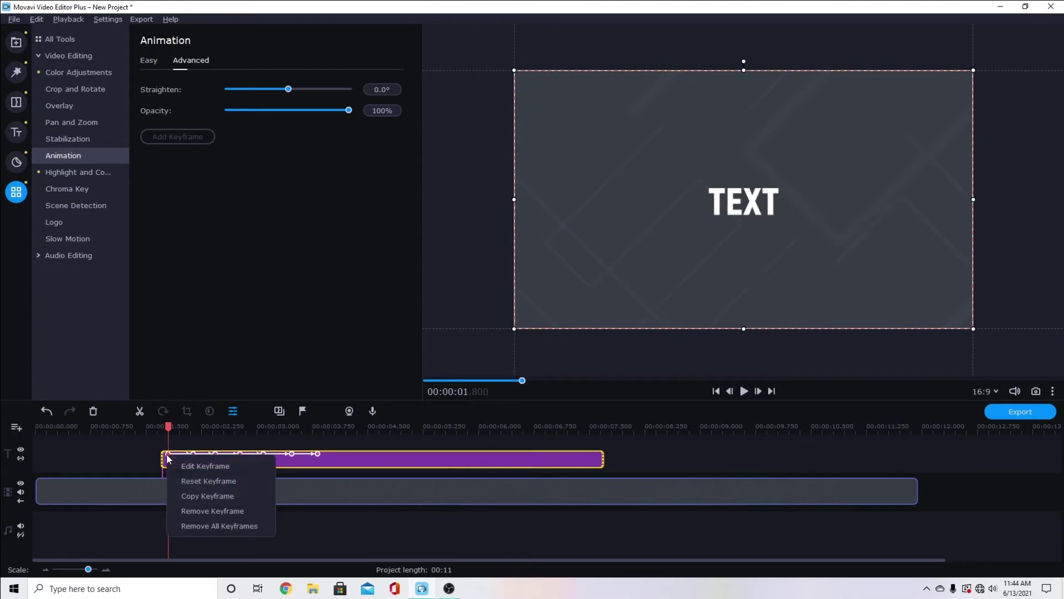
pyautogui.click(207, 508)
# - Copy the -2.8° keyframe from 2.14 s and paste it at about 4.1 seconds
pyautogui.click(192, 454)
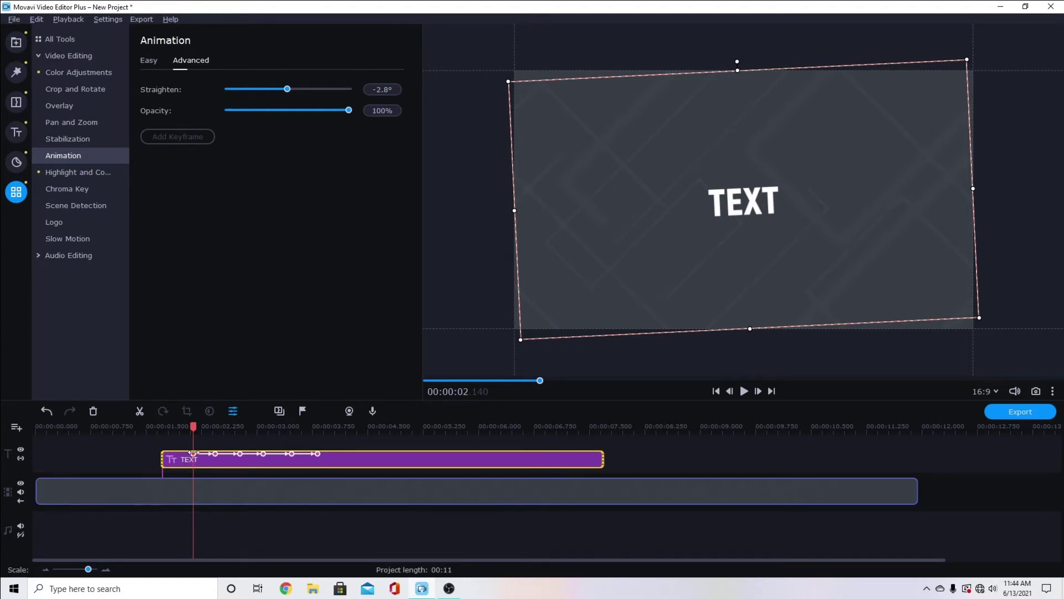
pyautogui.rightClick(192, 453)
pyautogui.click(227, 494)
pyautogui.click(317, 454)
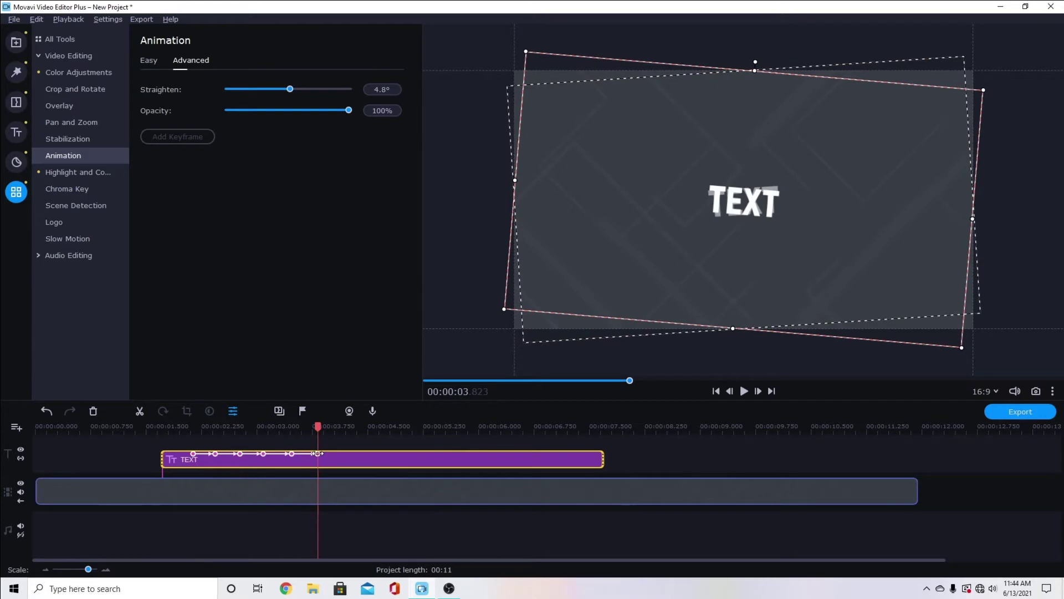
pyautogui.click(337, 455)
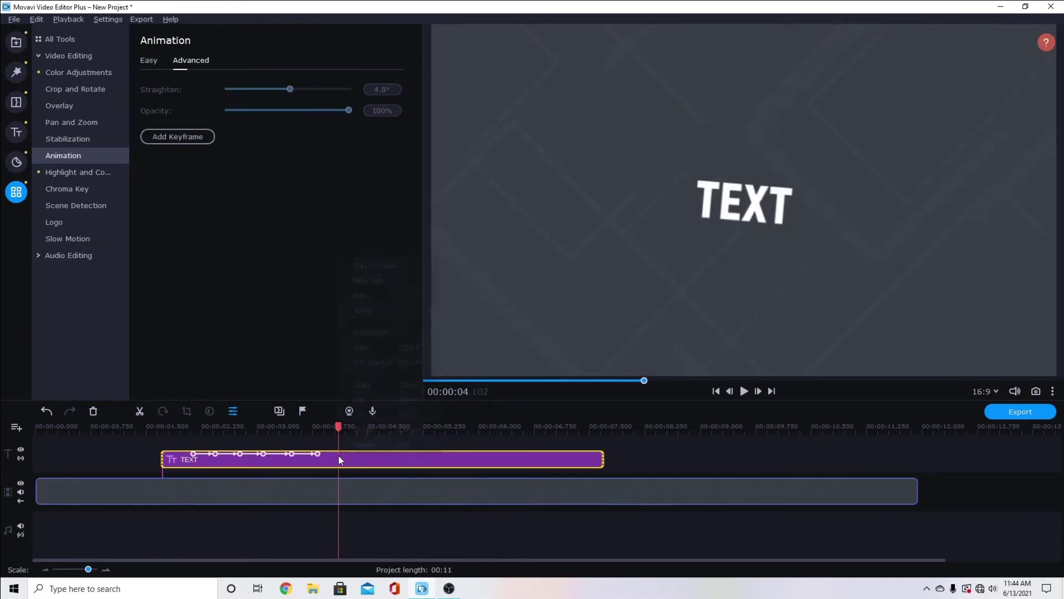
pyautogui.rightClick(338, 454)
pyautogui.moveTo(406, 331)
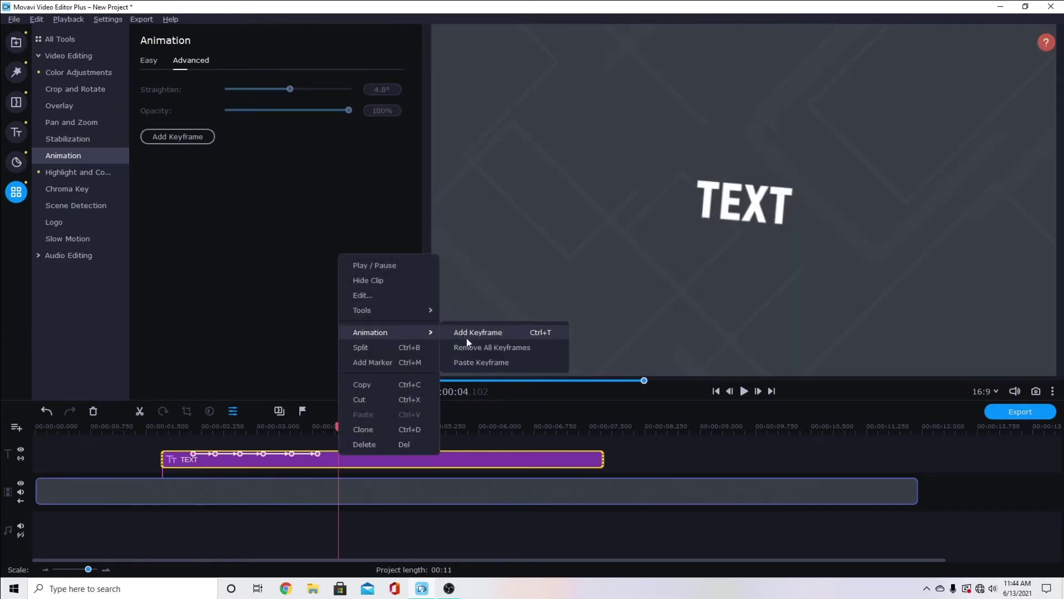
pyautogui.click(467, 362)
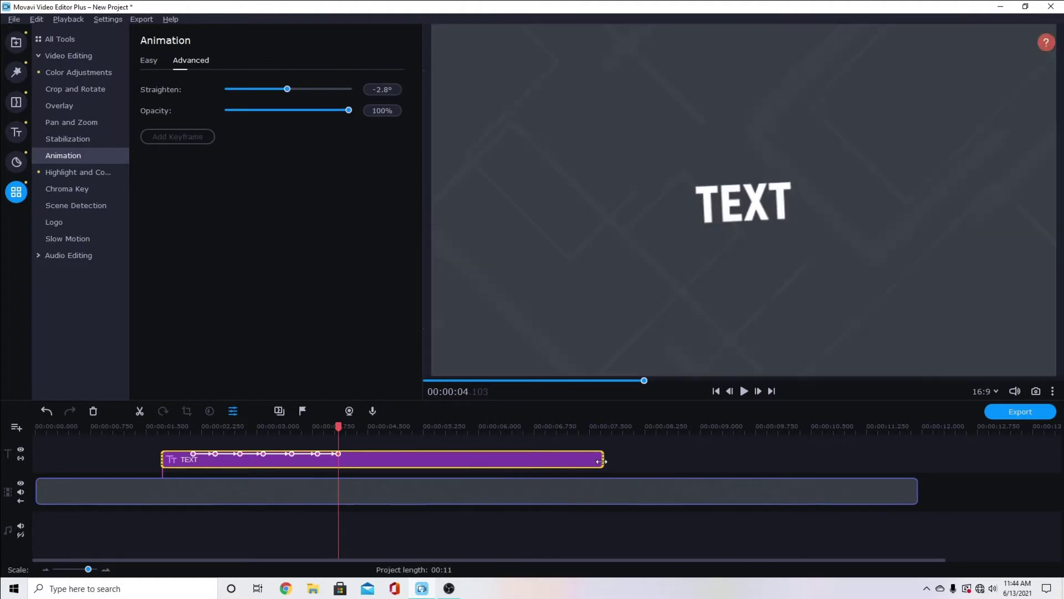
pyautogui.click(602, 460)
# - Trim the TEXT clip to run from about 2.1 to 4.1 seconds and preview the shake
pyautogui.moveTo(602, 462); pyautogui.dragTo(339, 468)
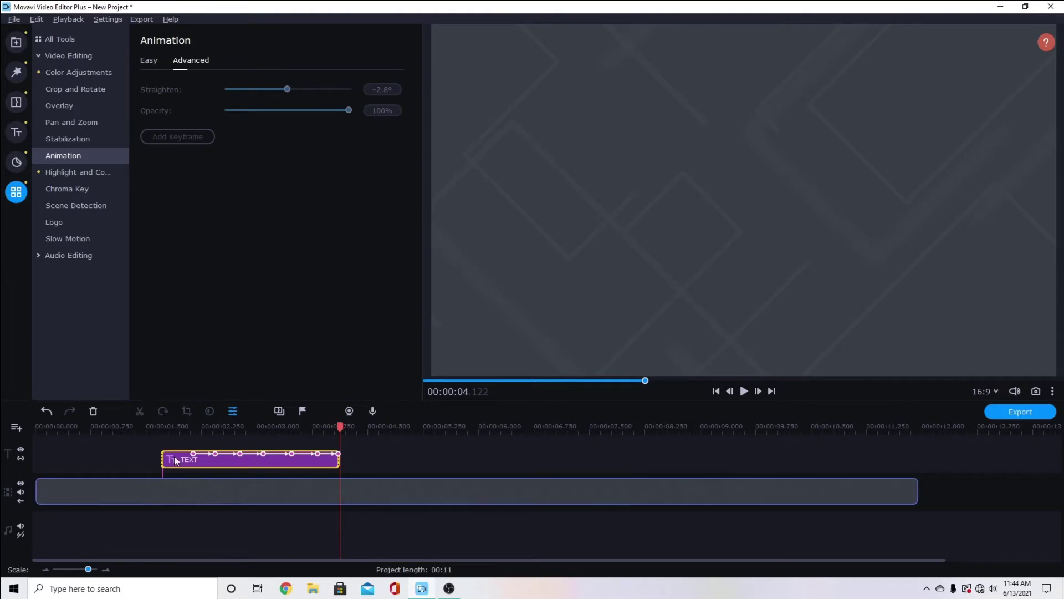
pyautogui.moveTo(163, 463); pyautogui.dragTo(193, 465)
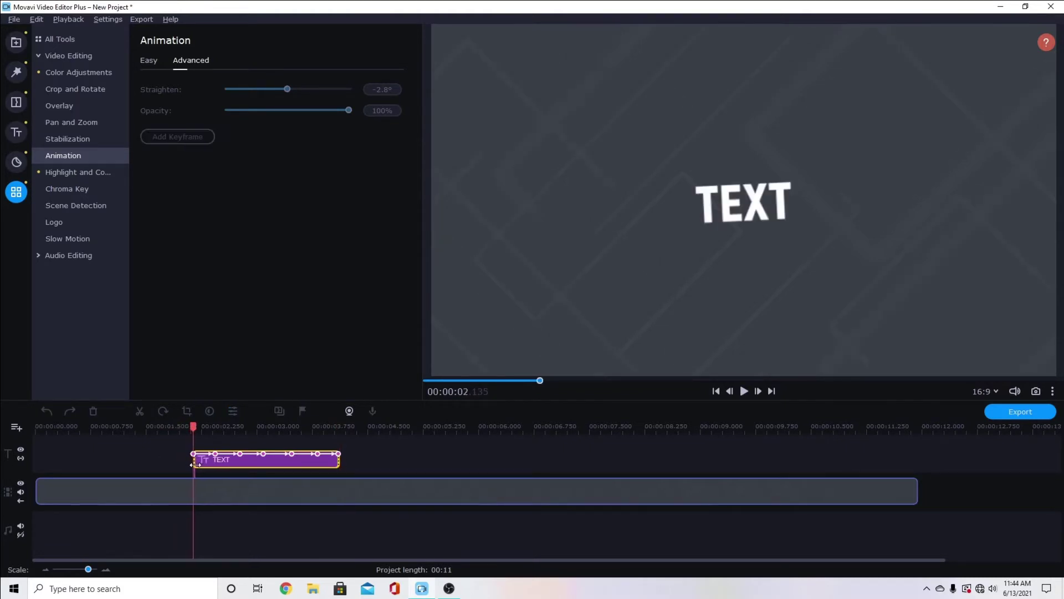
pyautogui.click(237, 465)
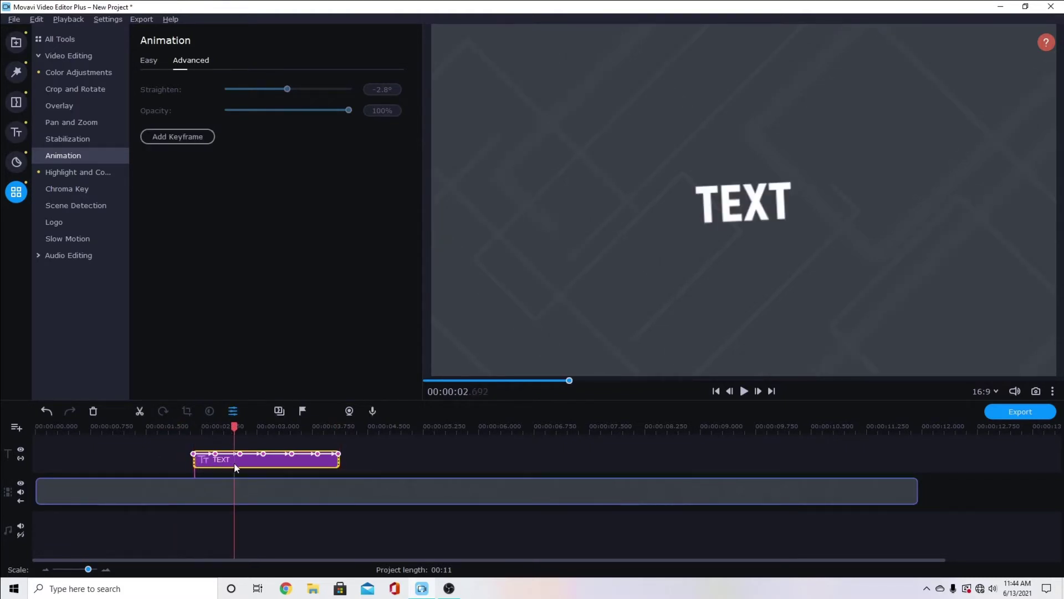
pyautogui.click(351, 425)
pyautogui.moveTo(182, 426); pyautogui.dragTo(193, 425)
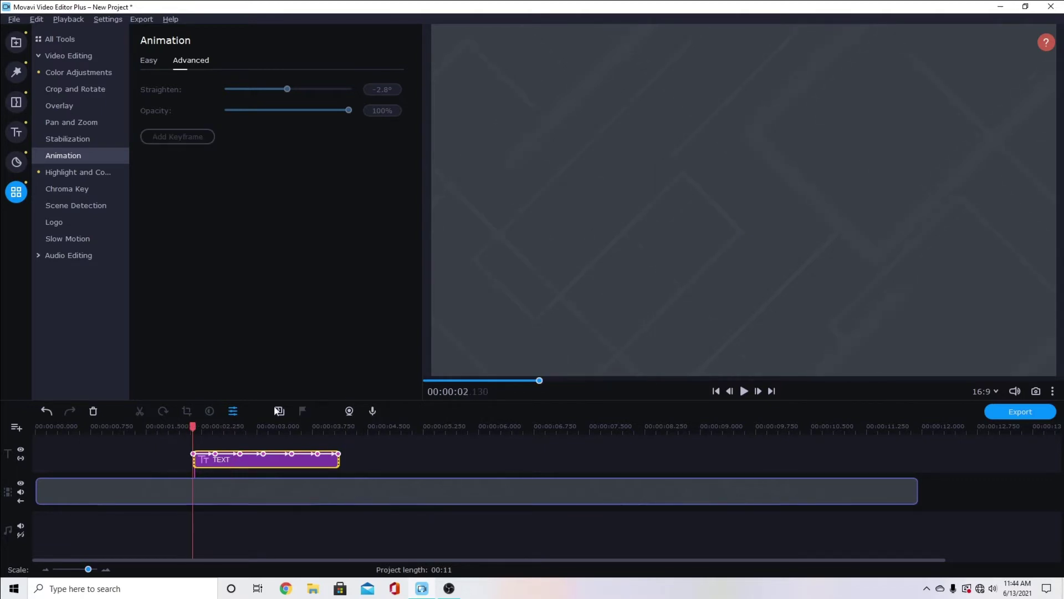
pyautogui.click(744, 392)
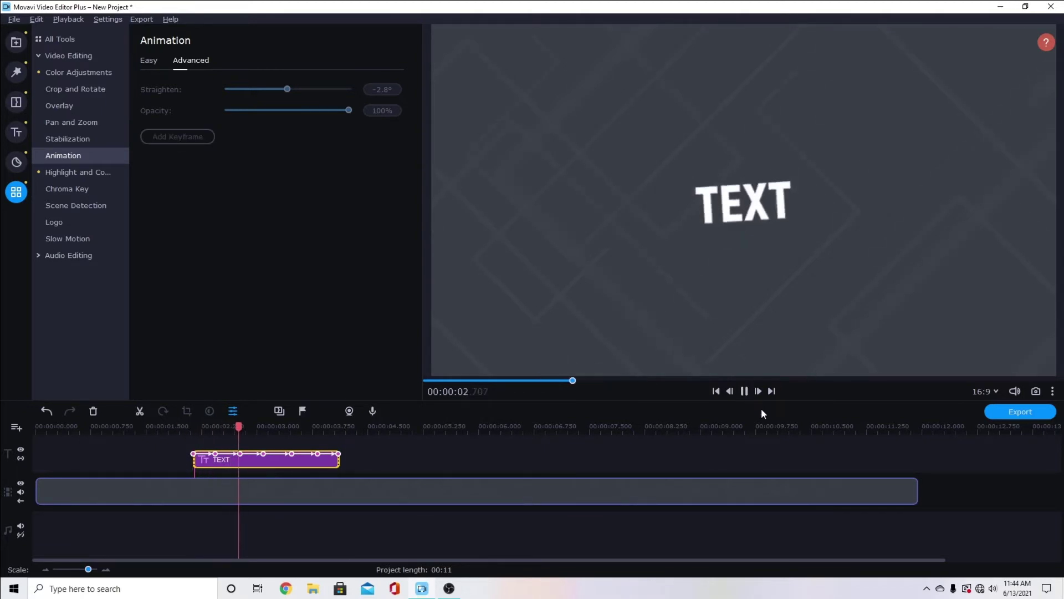
pyautogui.click(744, 391)
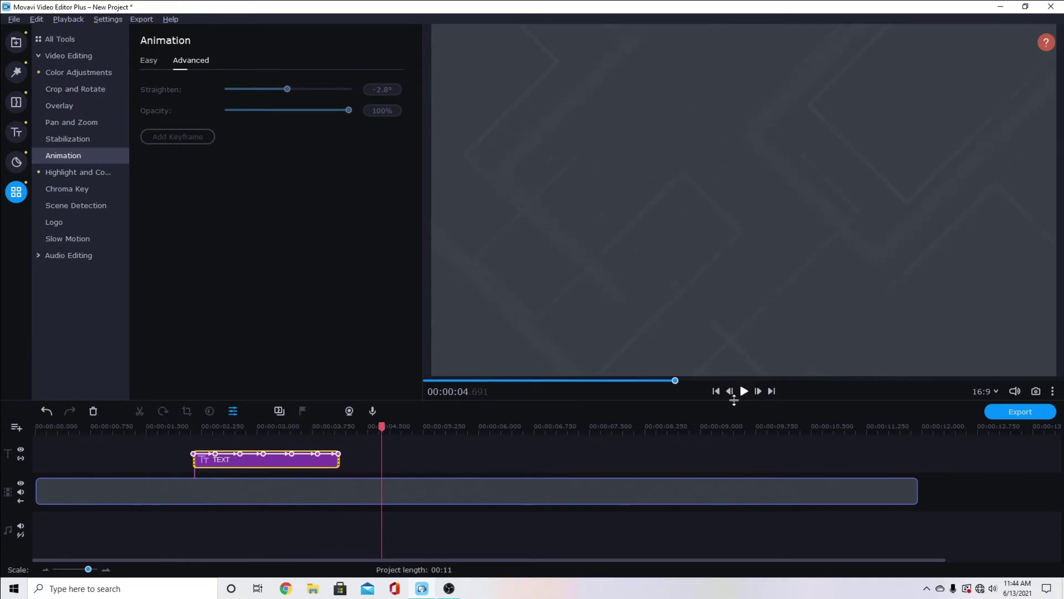
# - Copy the TEXT clip and snap a pasted copy right after it, previewing the join
pyautogui.click(361, 426)
pyautogui.hotkey('ctrl', 'c')
pyautogui.hotkey('ctrl', 'v')
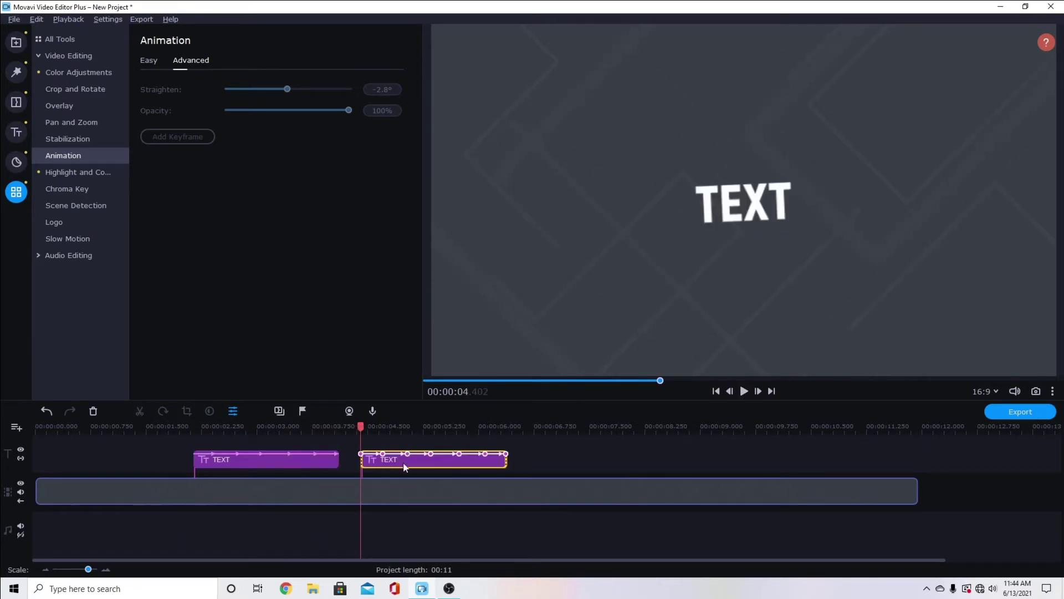
pyautogui.moveTo(407, 469); pyautogui.dragTo(386, 465)
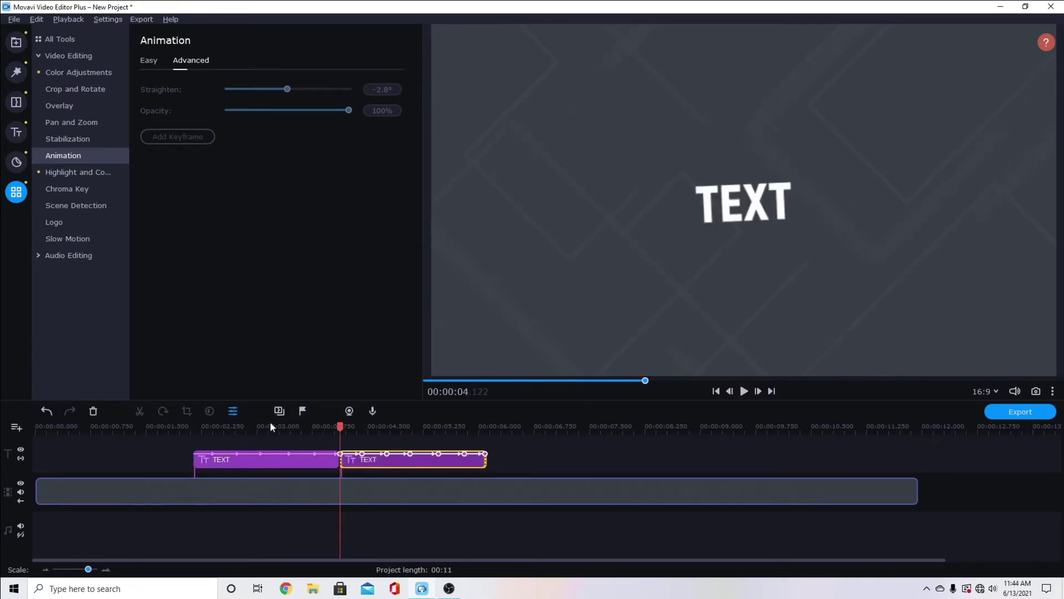
pyautogui.click(301, 426)
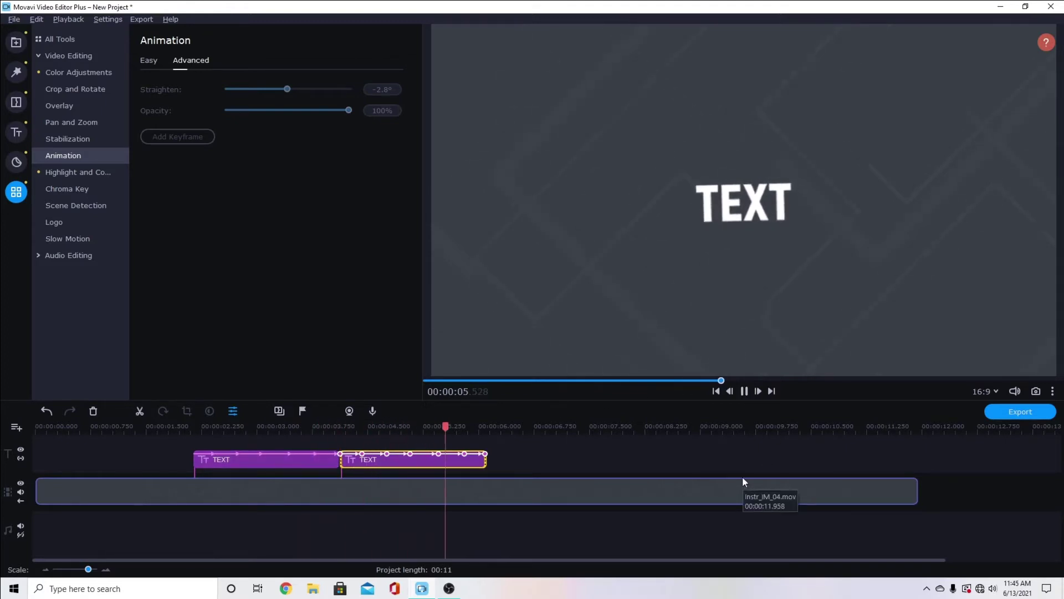
pyautogui.click(744, 391)
# - Paste a third TEXT clip snapped after the second and preview the looping titles
pyautogui.hotkey('ctrl', 'v')
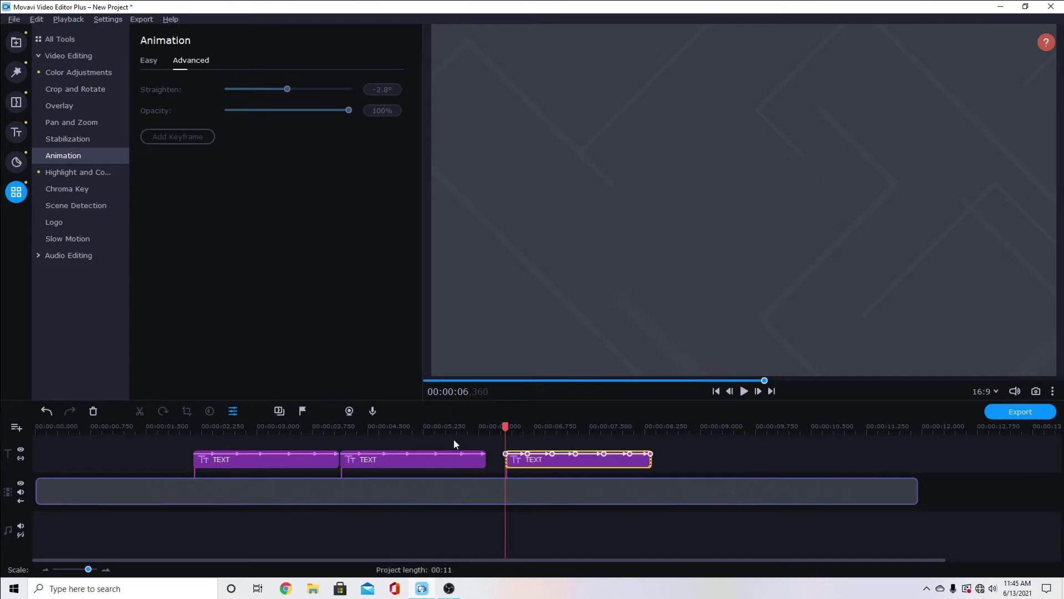
pyautogui.moveTo(525, 465); pyautogui.dragTo(511, 461)
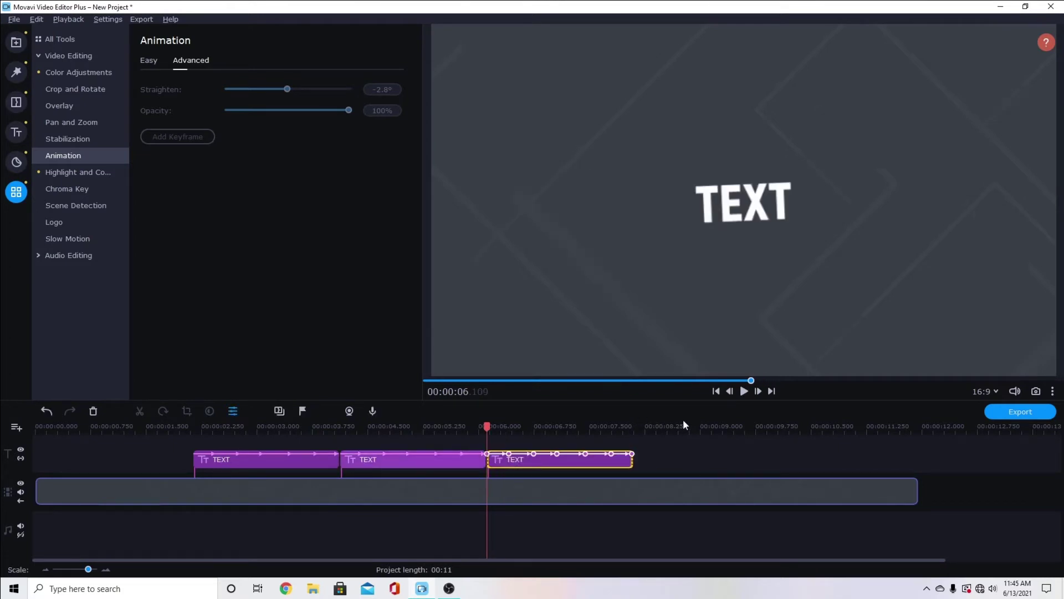
pyautogui.click(189, 428)
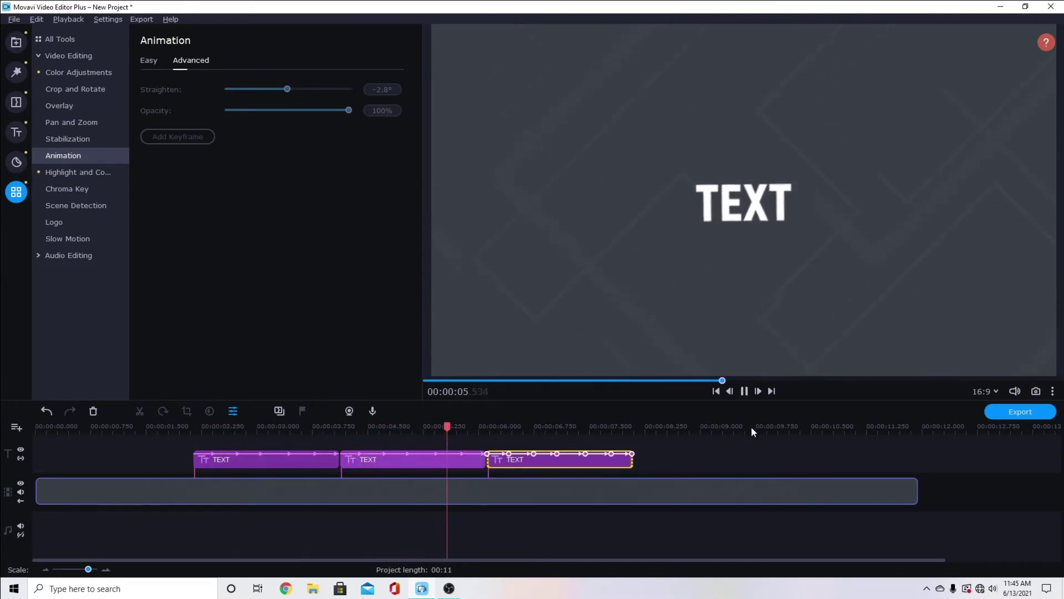
pyautogui.click(745, 391)
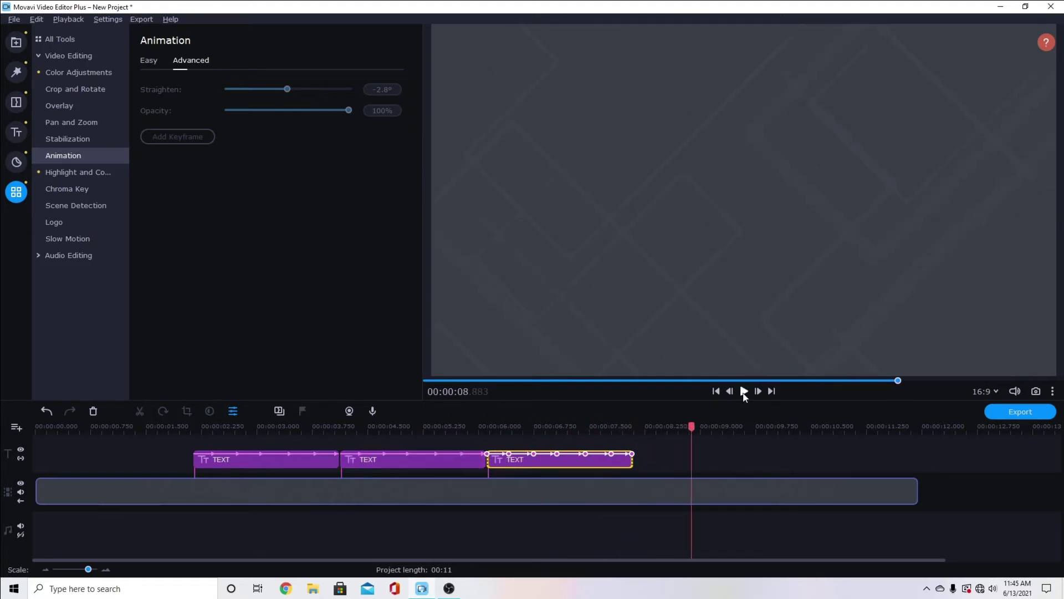
# - Check the first TEXT clip's start and end keyframes by scrubbing through its shake
pyautogui.click(261, 459)
pyautogui.click(193, 454)
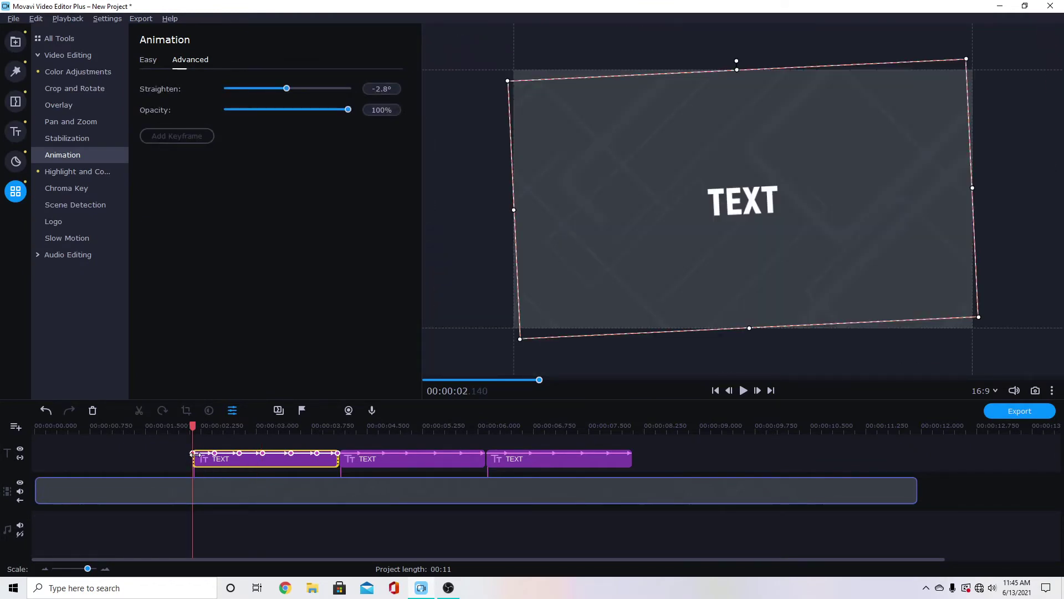
pyautogui.click(336, 453)
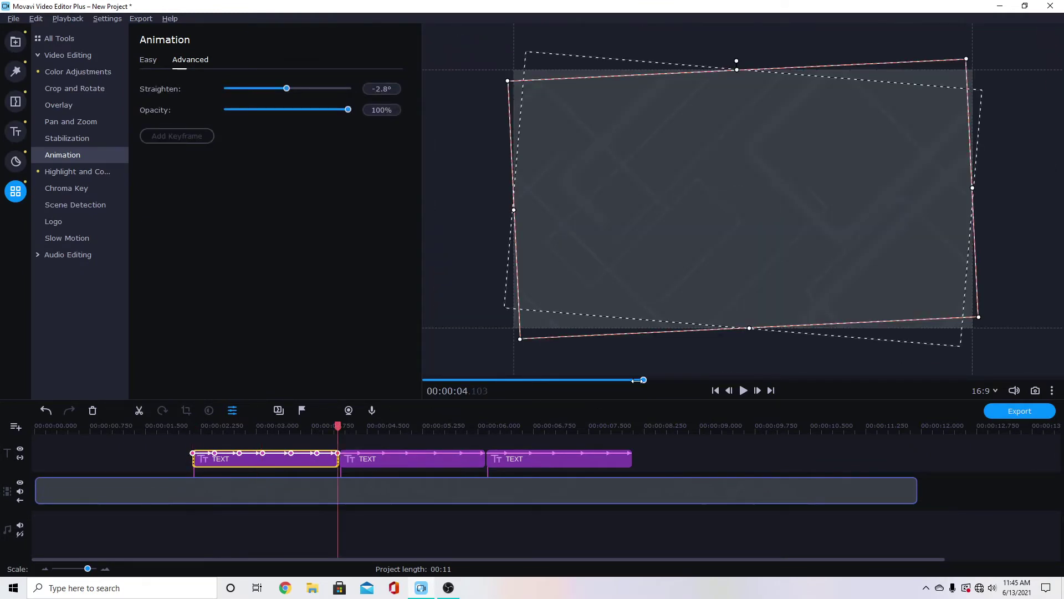
pyautogui.moveTo(222, 426); pyautogui.dragTo(333, 425)
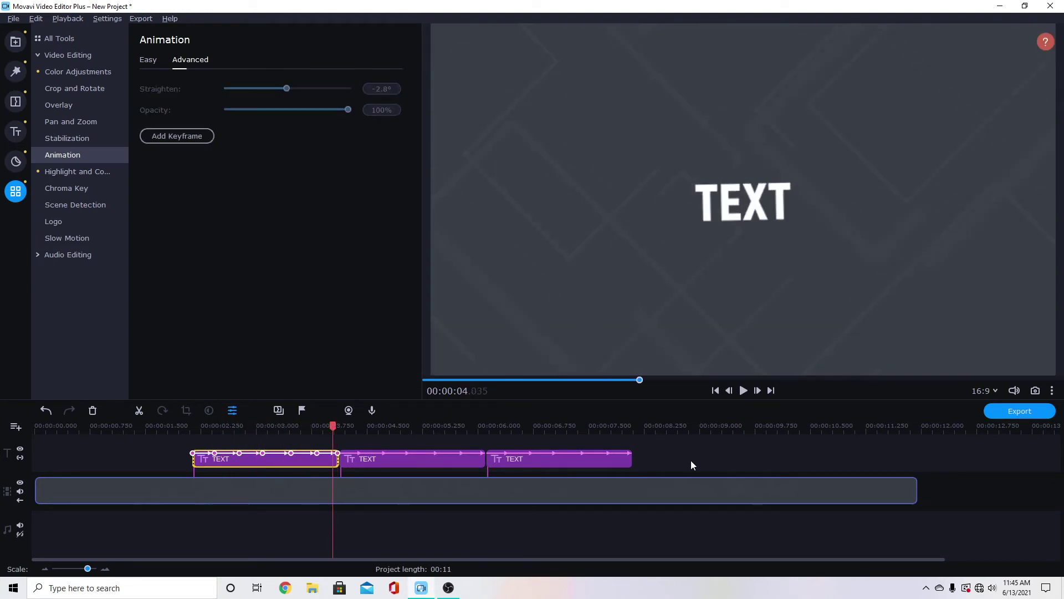
pyautogui.click(607, 461)
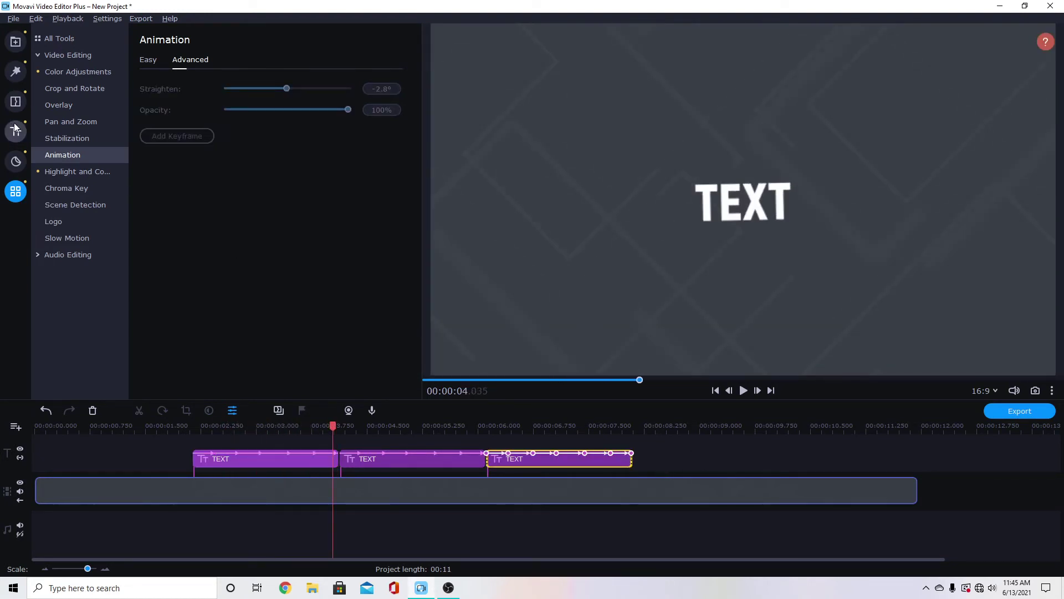
# - Append the Sequence sample video after the background clip and zoom the timeline out to show 00:23
pyautogui.click(676, 467)
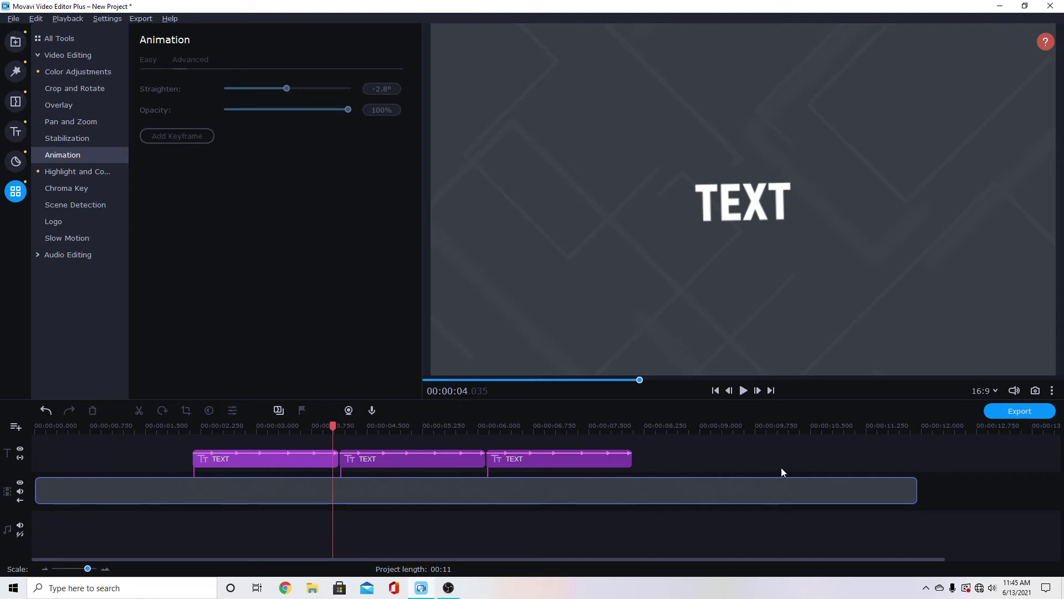
pyautogui.click(862, 491)
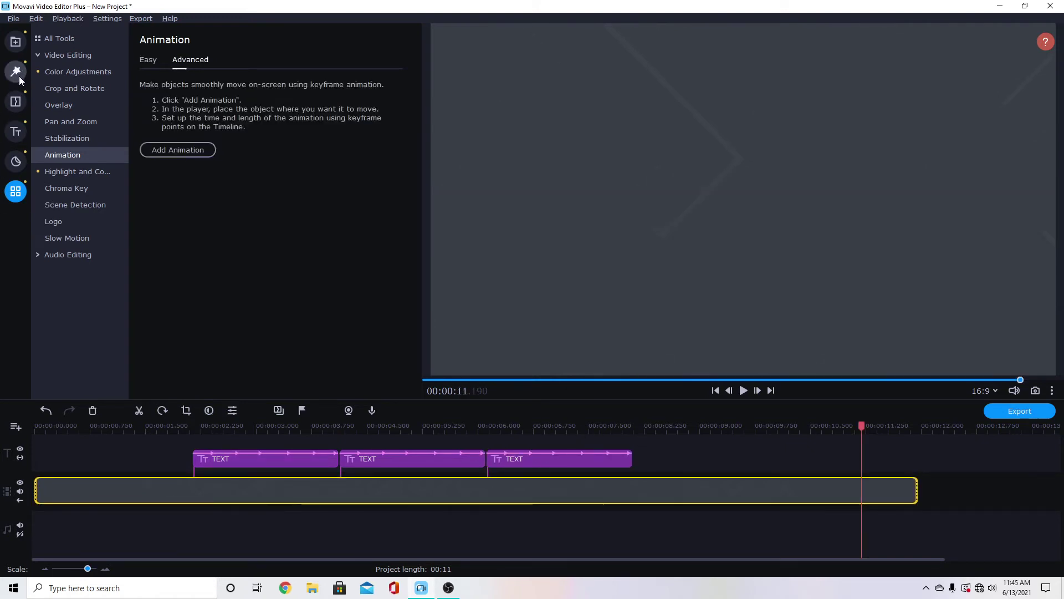
pyautogui.click(16, 42)
pyautogui.moveTo(168, 290); pyautogui.dragTo(957, 493)
pyautogui.moveTo(87, 568); pyautogui.dragTo(83, 569)
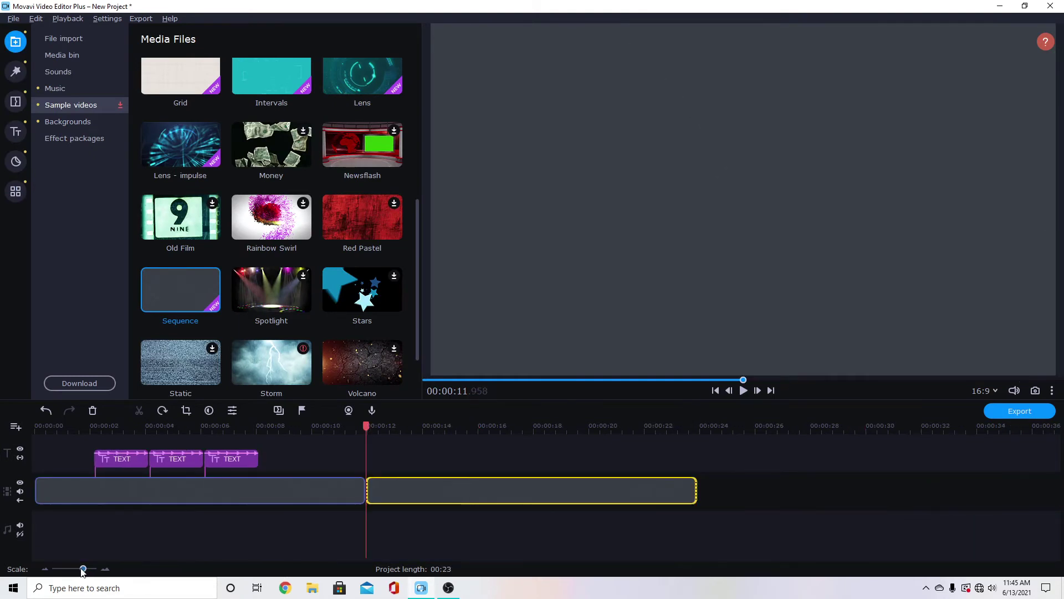
pyautogui.click(15, 131)
# - Add a Simple text title at 13.86 s and set its font to Akrobat Black
pyautogui.click(419, 432)
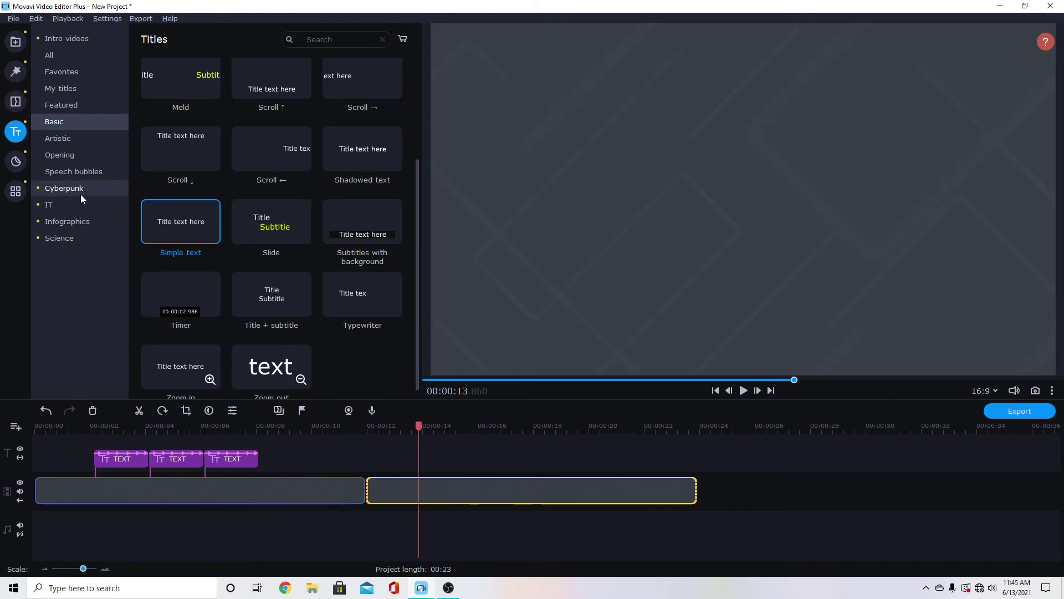
pyautogui.moveTo(178, 225); pyautogui.dragTo(420, 456)
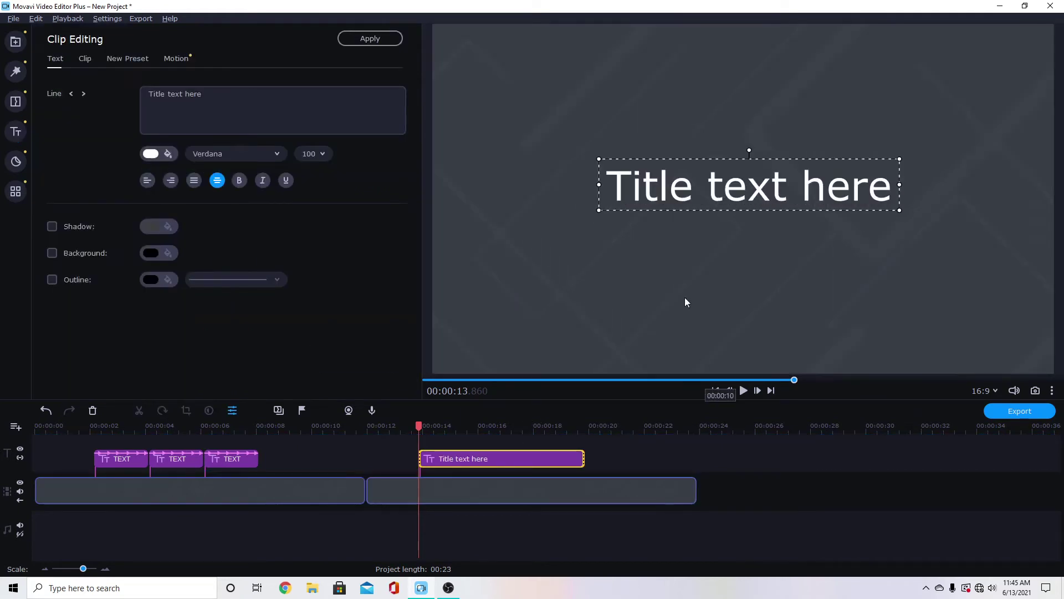
pyautogui.click(273, 159)
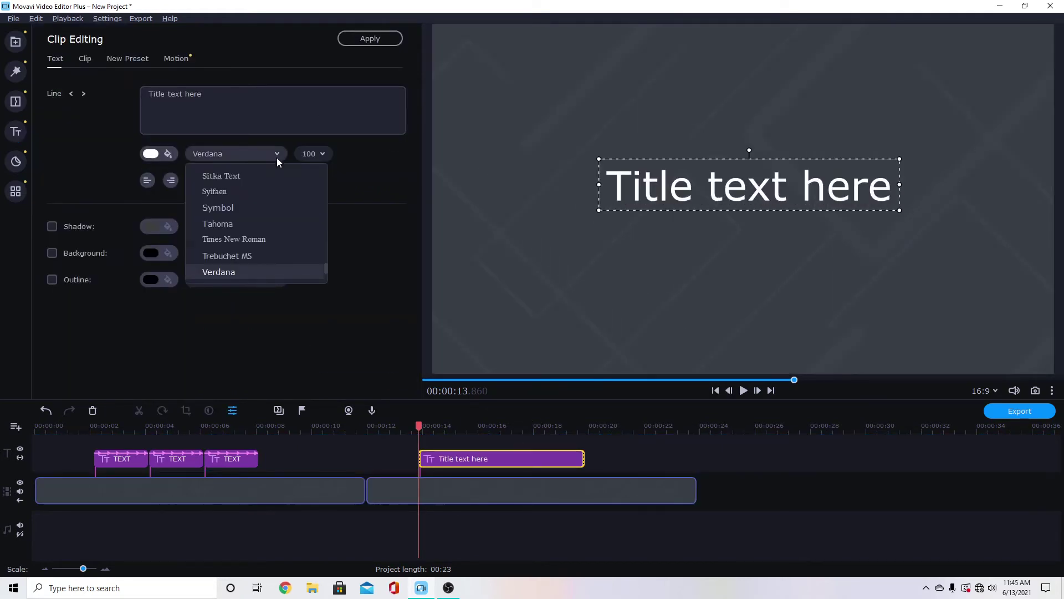
pyautogui.scroll(5, 260, 195)
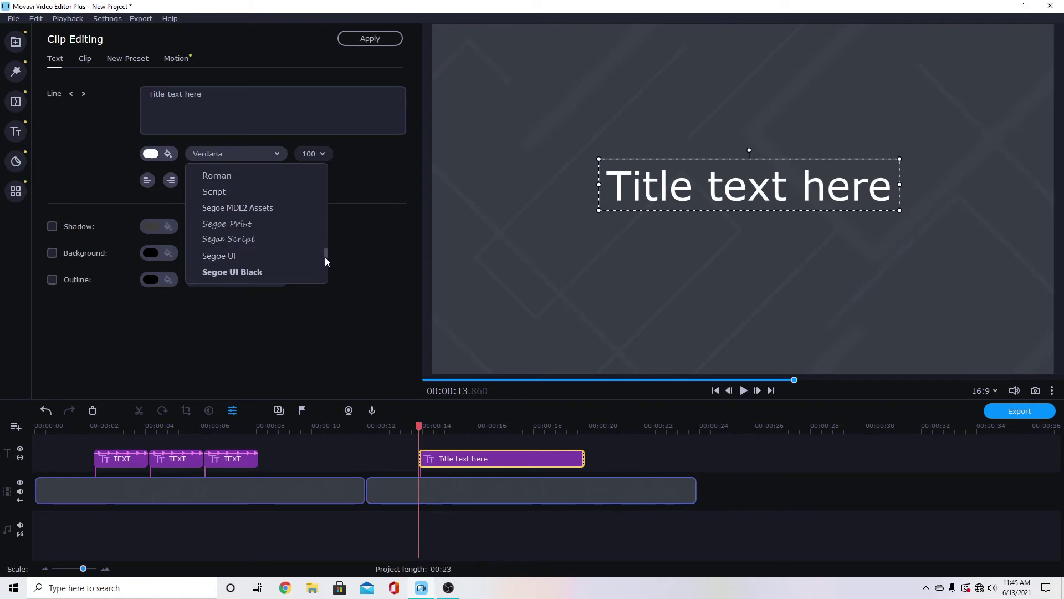
pyautogui.moveTo(325, 258); pyautogui.dragTo(325, 161)
pyautogui.click(254, 190)
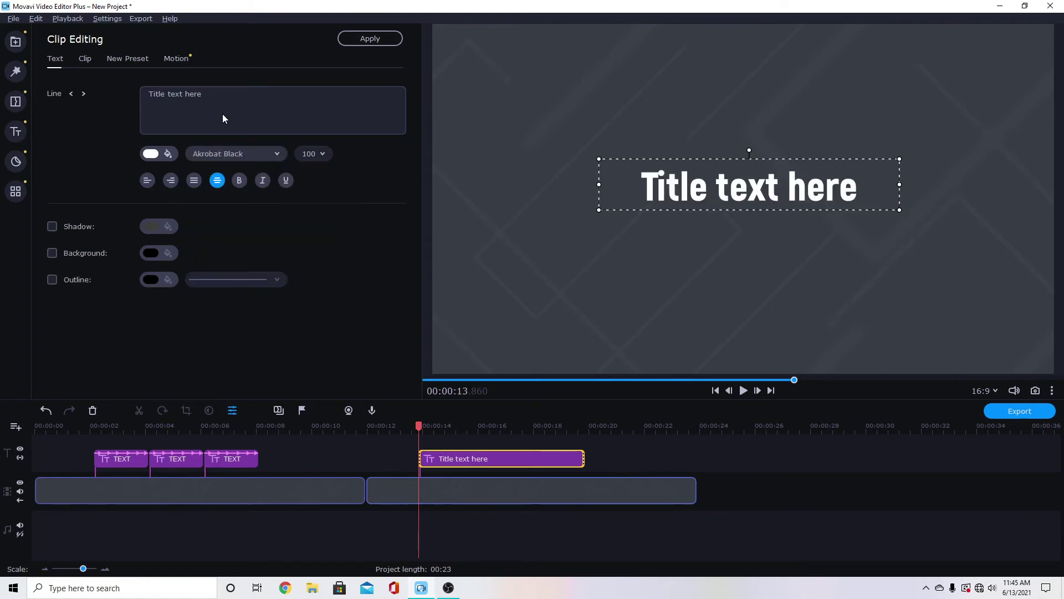
# - Replace the placeholder title text with 'AHHHHH'
pyautogui.moveTo(226, 102); pyautogui.dragTo(150, 96)
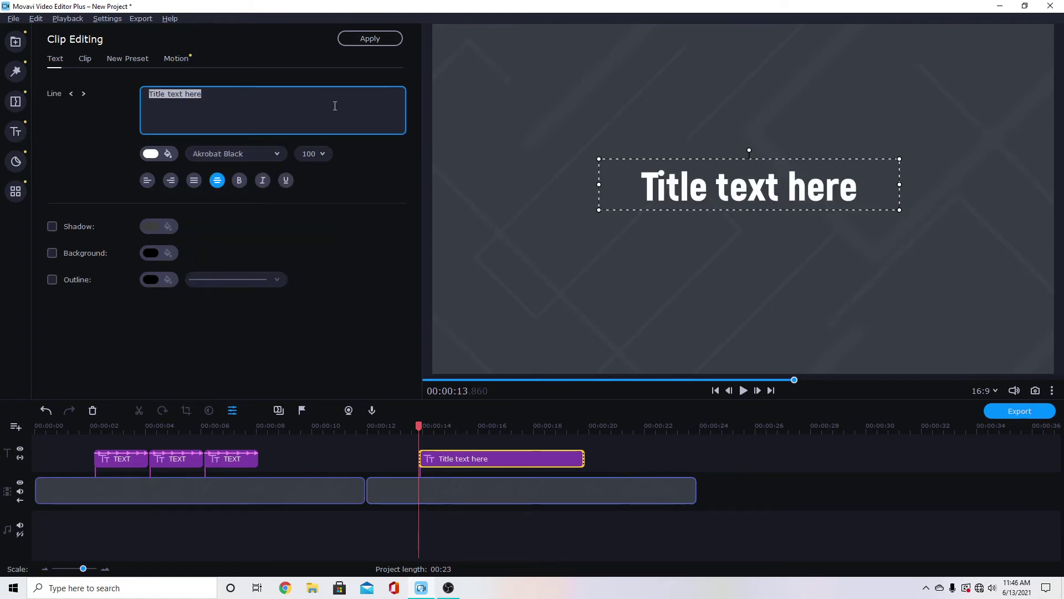
pyautogui.write('AHHHHH')
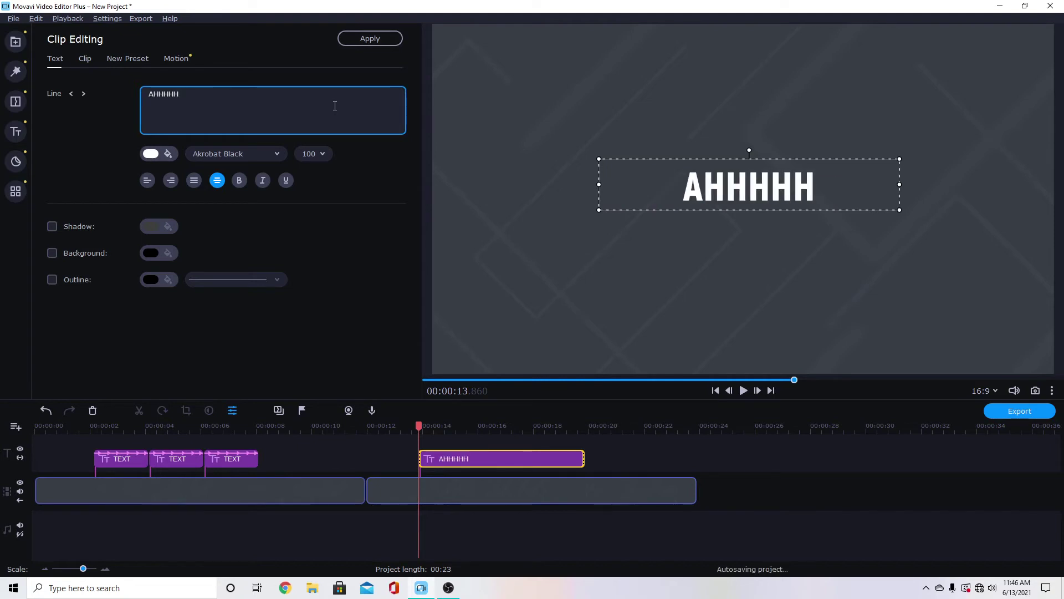
pyautogui.click(590, 256)
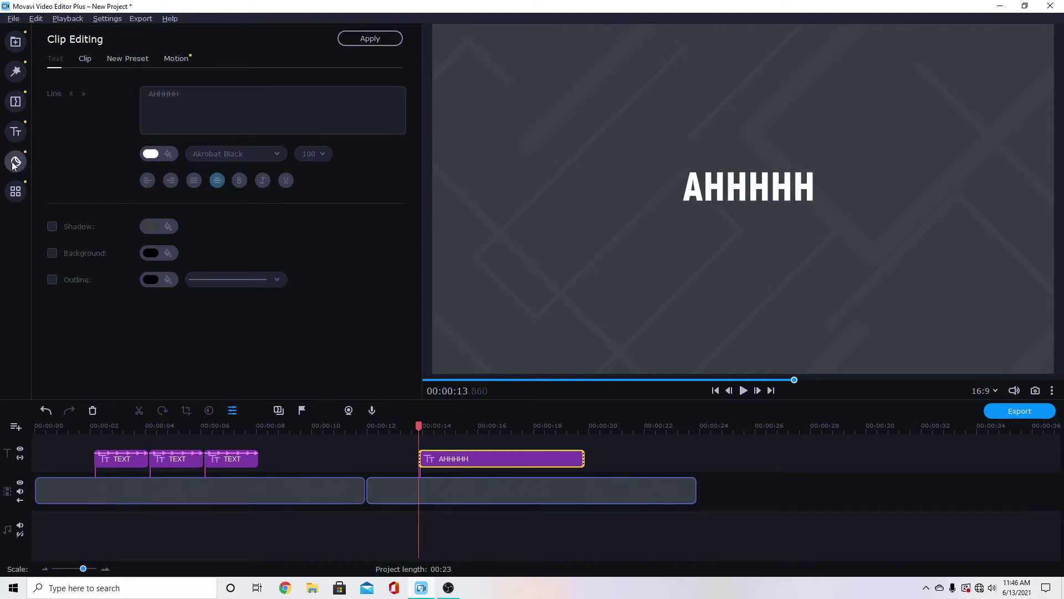
# - Keyframe the AHHHHH title to grow larger from 13.9 s to 19.8 s, nudging its start position
pyautogui.click(14, 191)
pyautogui.click(173, 149)
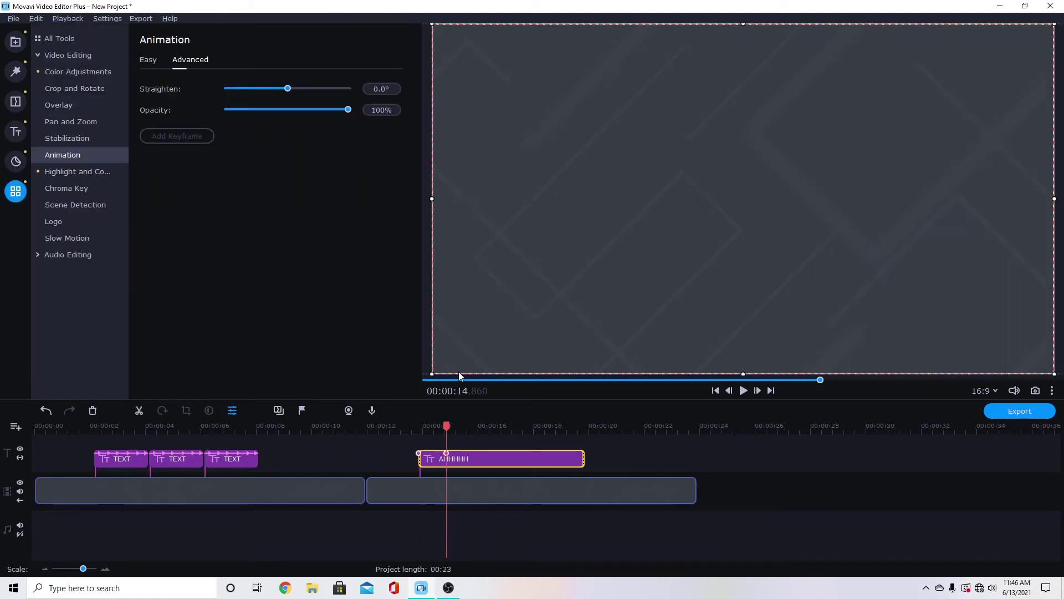
pyautogui.moveTo(447, 455); pyautogui.dragTo(578, 457)
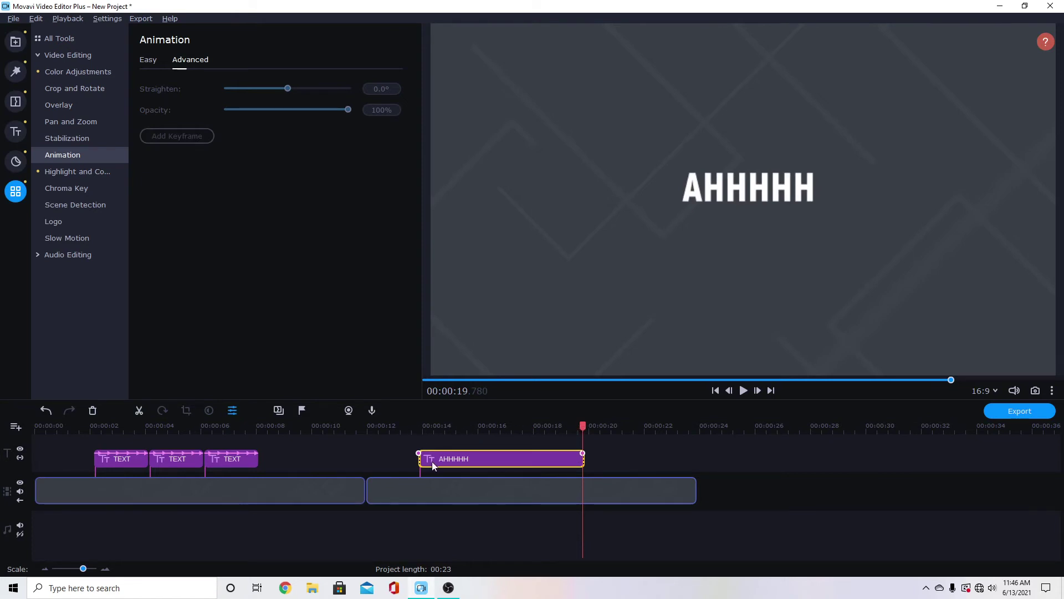
pyautogui.click(582, 454)
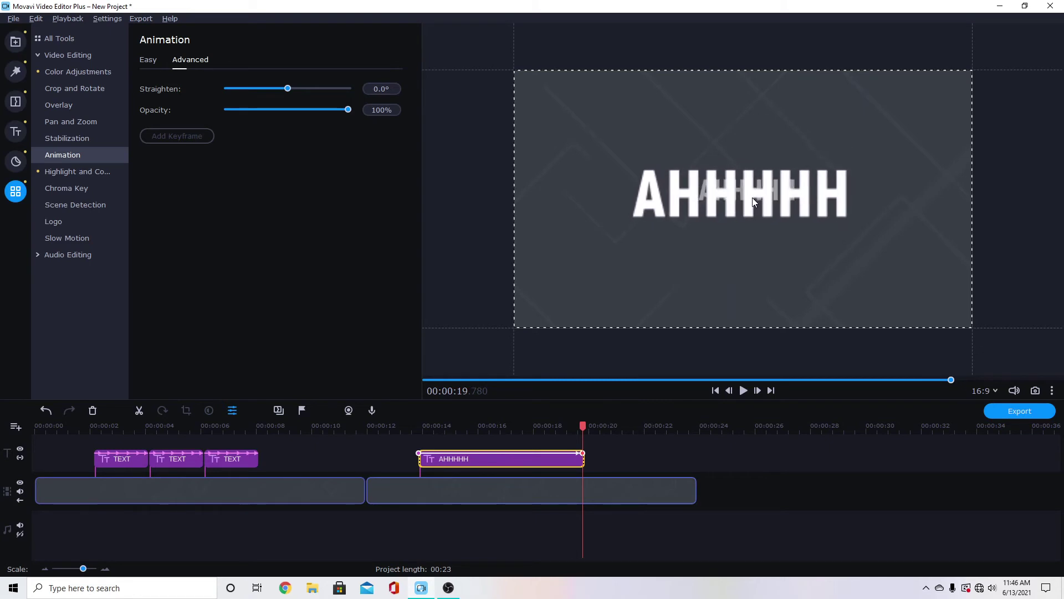
pyautogui.click(419, 458)
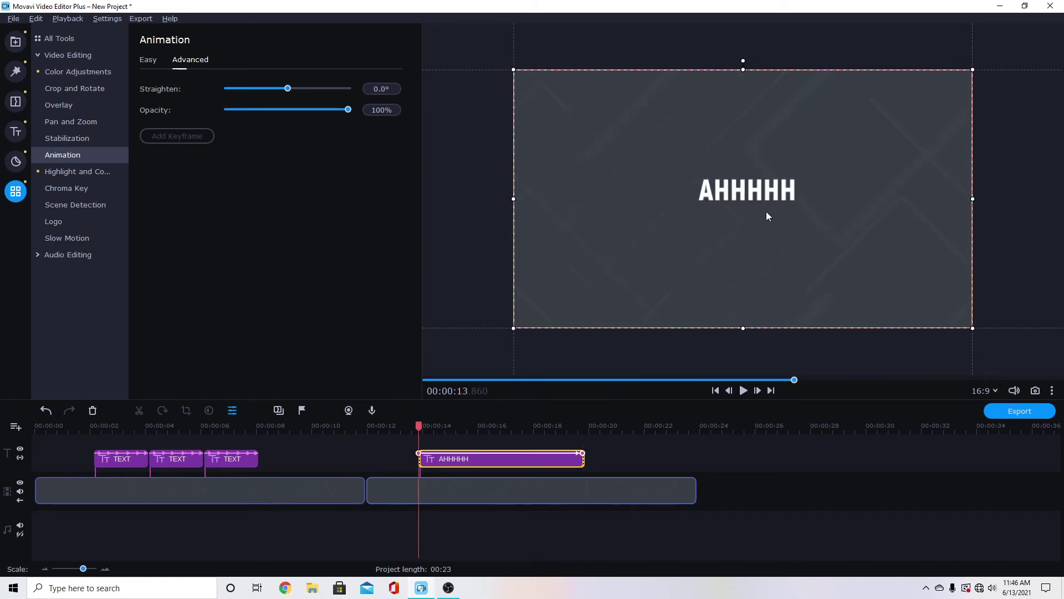
pyautogui.moveTo(766, 211); pyautogui.dragTo(758, 209)
pyautogui.click(582, 427)
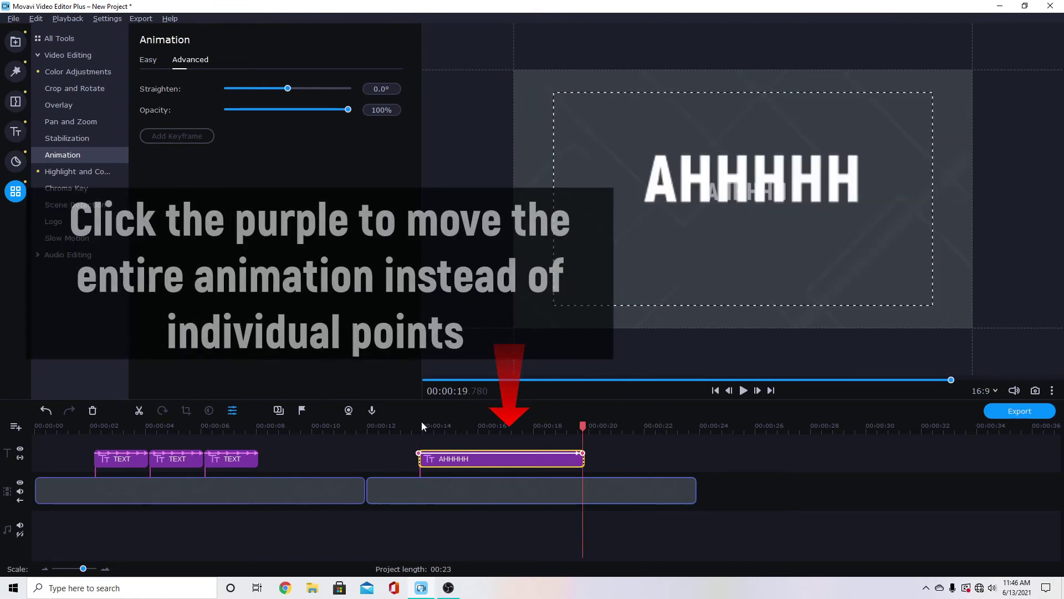
pyautogui.click(420, 425)
# - Nudge the AHHHHH title's position and move the third TEXT clip later on the timeline
pyautogui.click(445, 464)
pyautogui.doubleClick(458, 461)
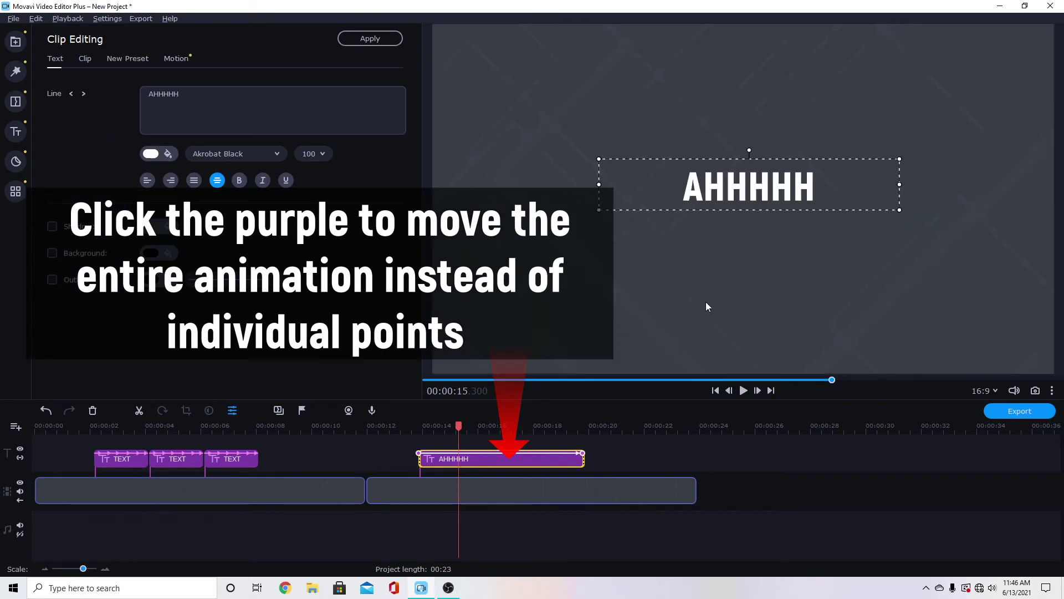
pyautogui.moveTo(770, 187); pyautogui.dragTo(764, 203)
pyautogui.click(430, 426)
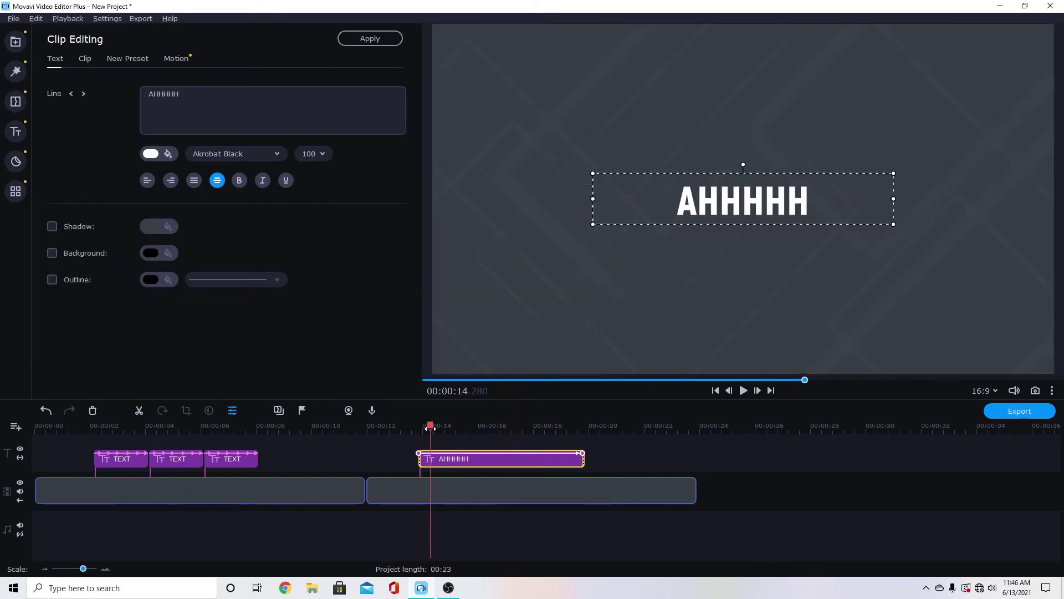
pyautogui.click(300, 466)
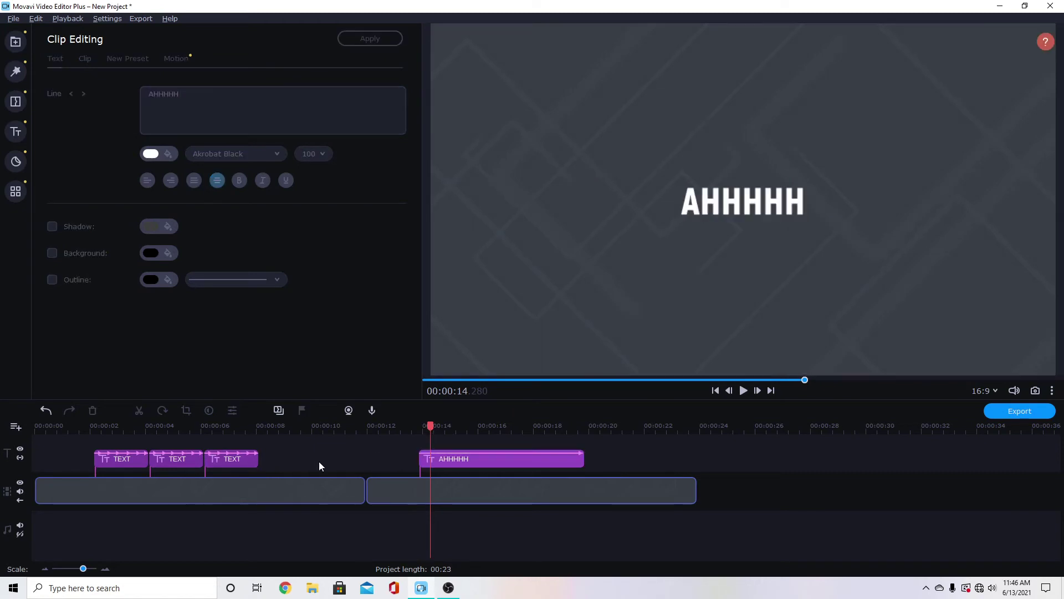
pyautogui.click(228, 460)
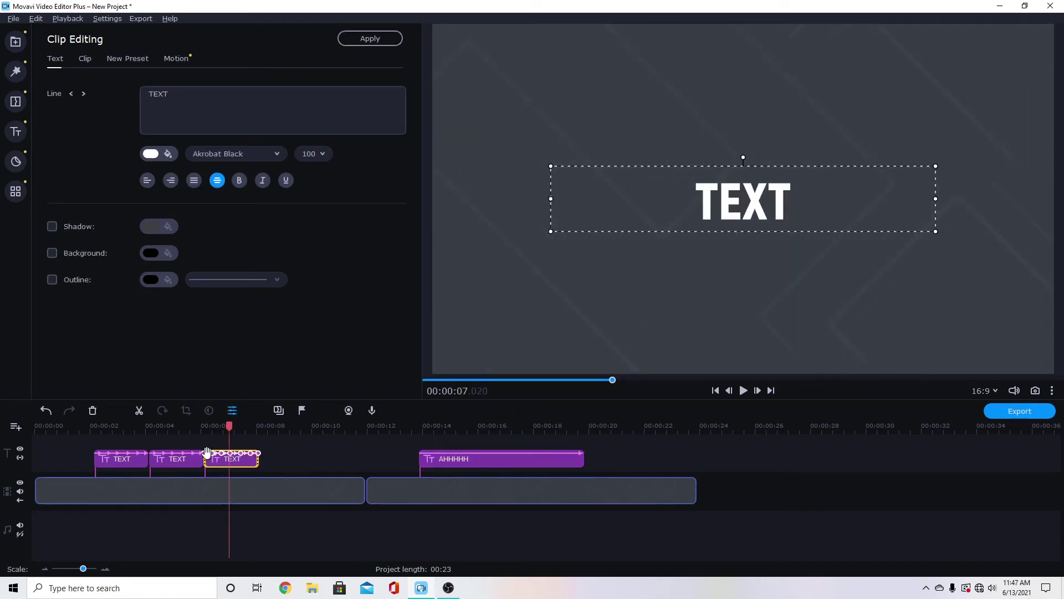
pyautogui.moveTo(216, 462)
pyautogui.mouseDown()
pyautogui.moveTo(423, 451)
pyautogui.moveTo(220, 461)
pyautogui.mouseUp()
# - Add five keyframes near the AHHHHH clip's start, each enlarging the title further
pyautogui.click(426, 431)
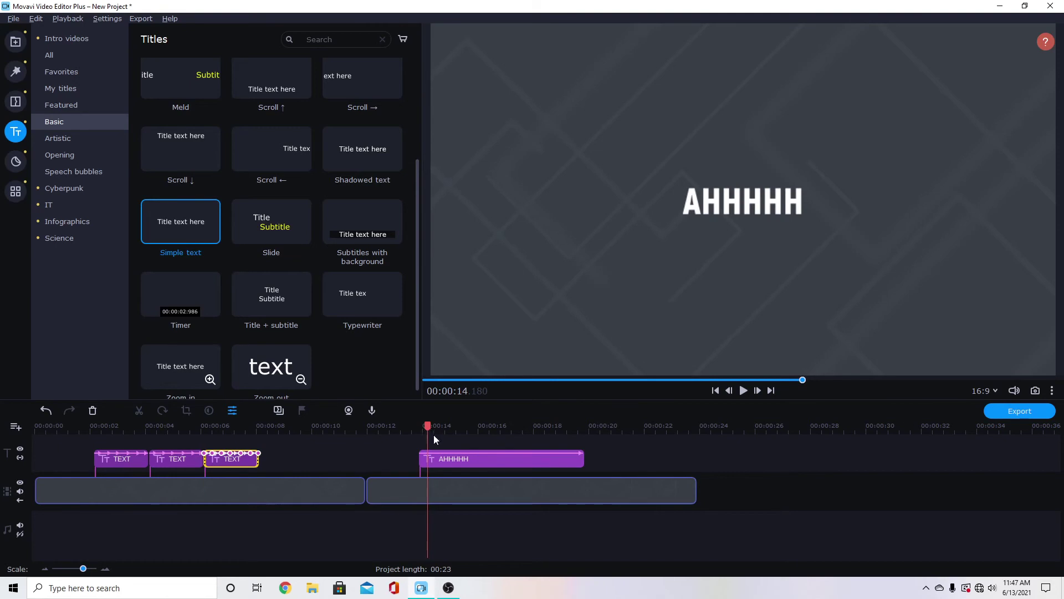
pyautogui.click(431, 465)
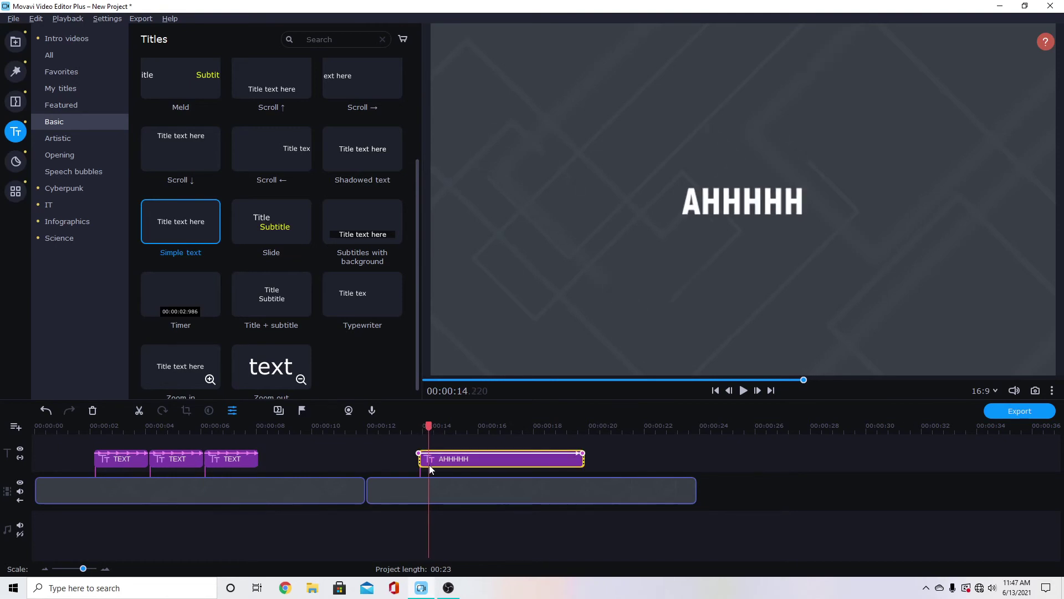
pyautogui.doubleClick(431, 465)
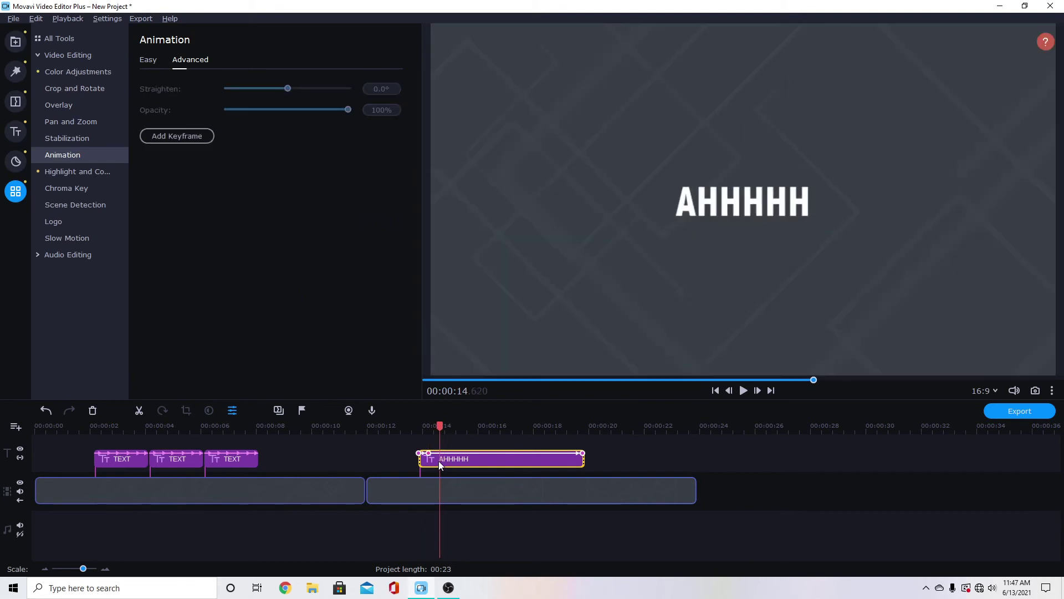
pyautogui.click(438, 461)
pyautogui.click(450, 462)
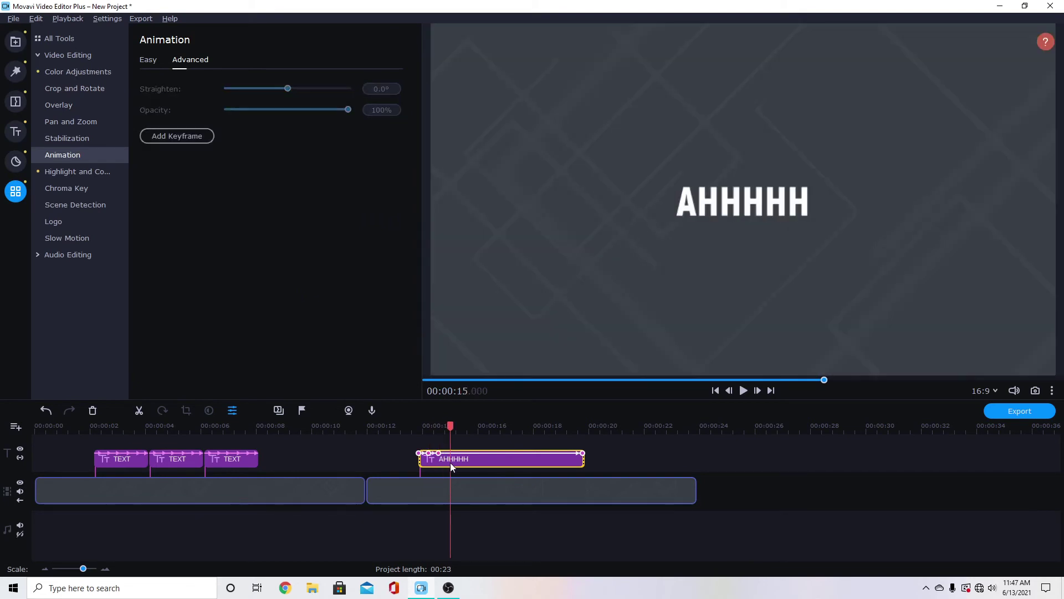
pyautogui.click(460, 461)
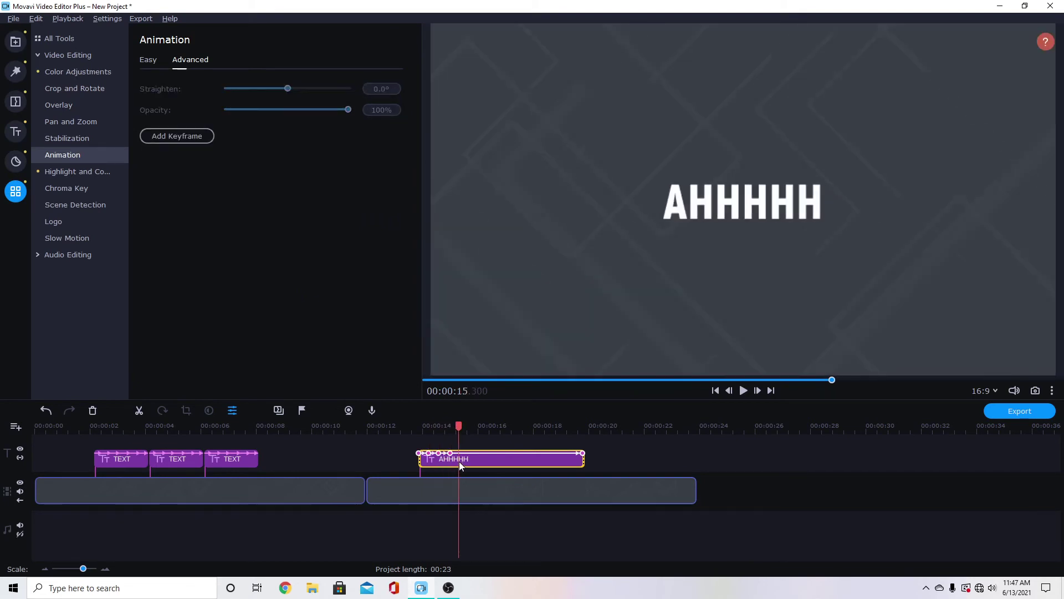
pyautogui.click(471, 463)
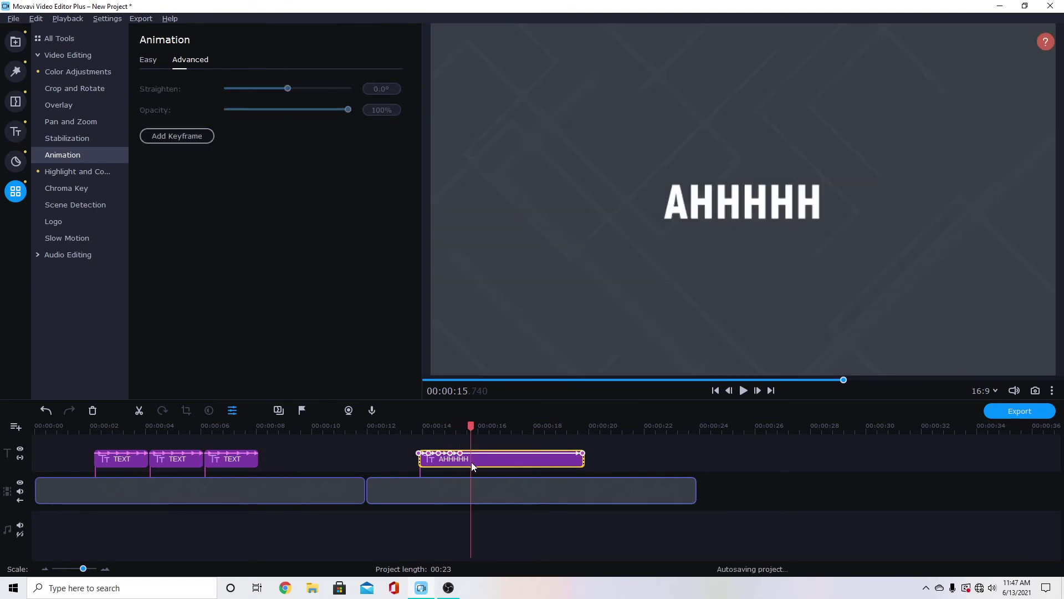
pyautogui.click(480, 463)
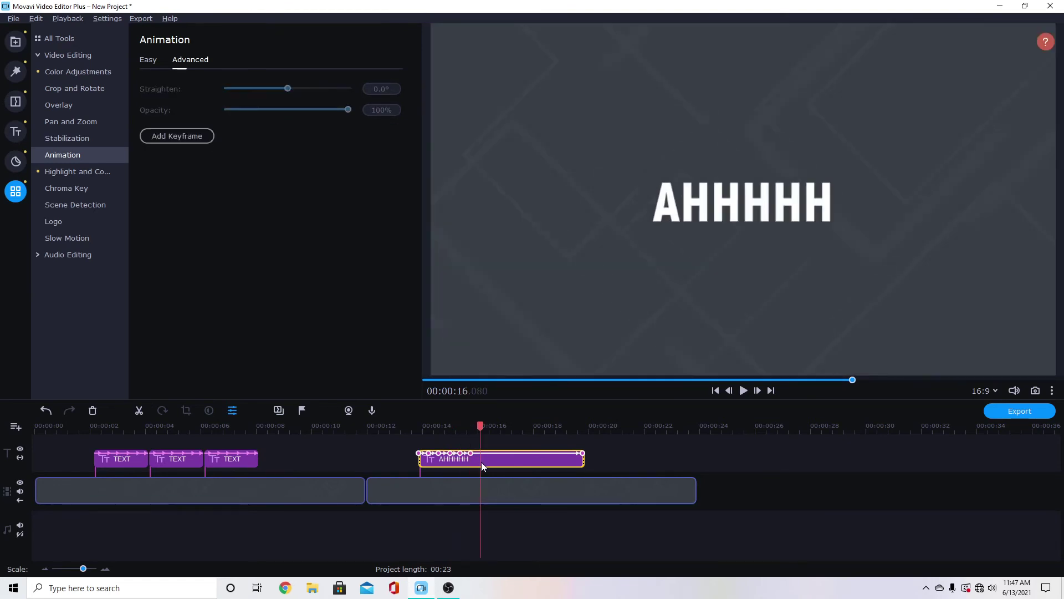
pyautogui.click(491, 461)
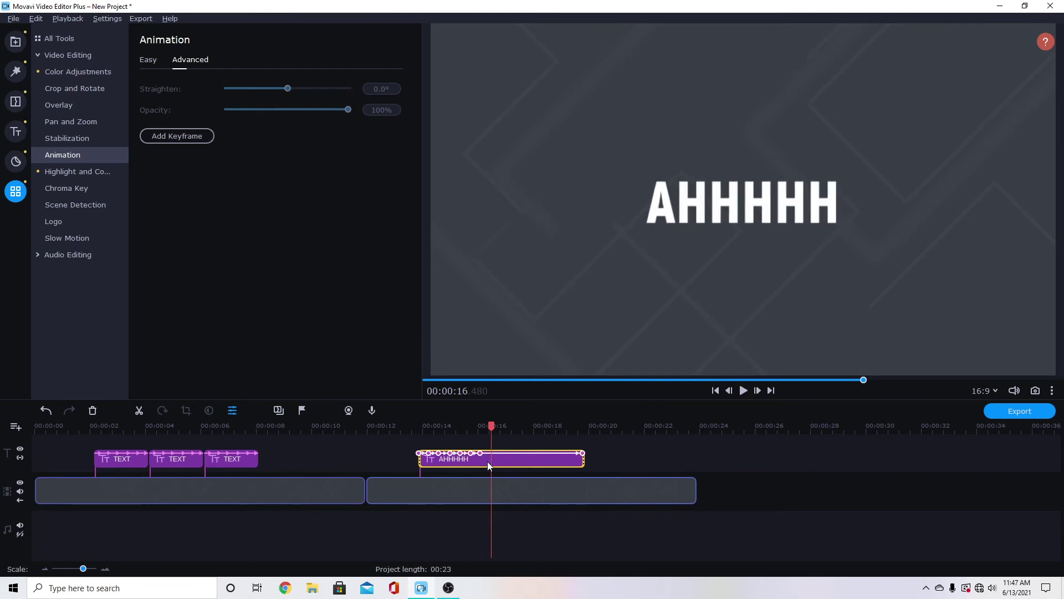
pyautogui.doubleClick(489, 461)
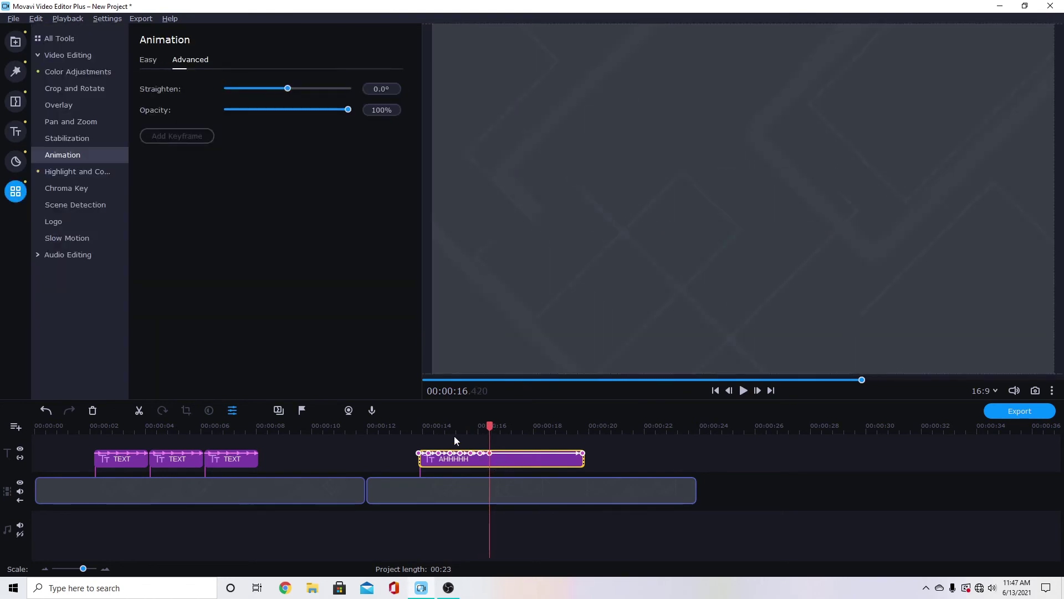
# - Preview the title animation from just before the AHHHHH clip starts
pyautogui.click(409, 425)
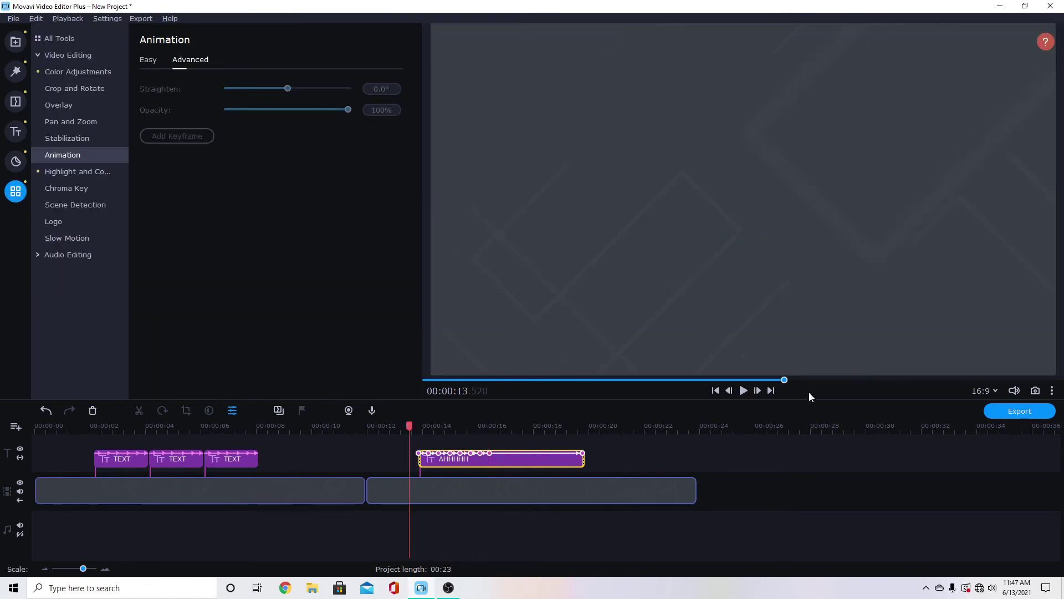
pyautogui.click(744, 390)
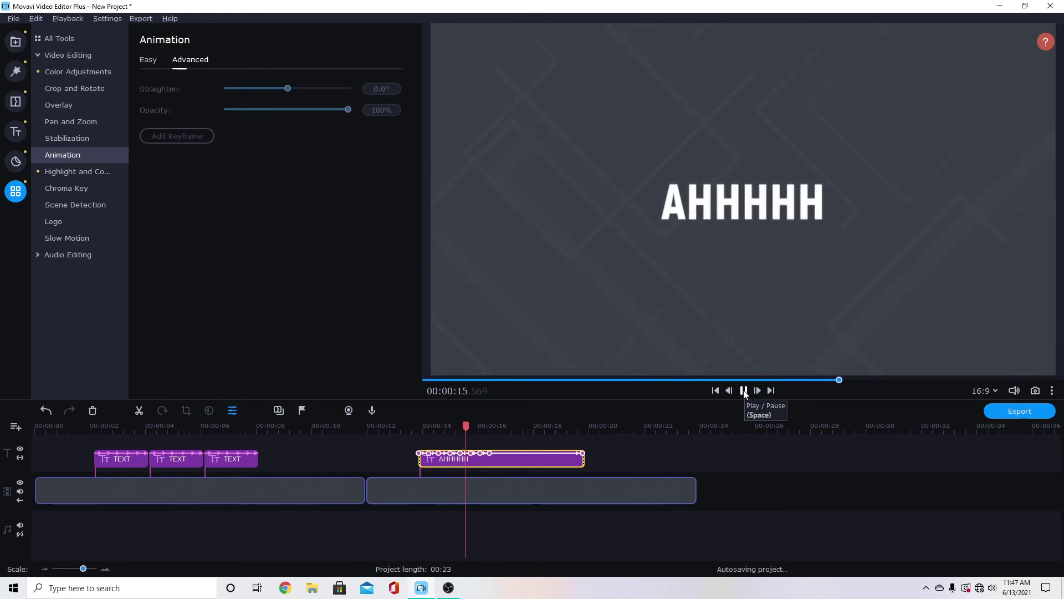
pyautogui.click(744, 390)
pyautogui.click(563, 464)
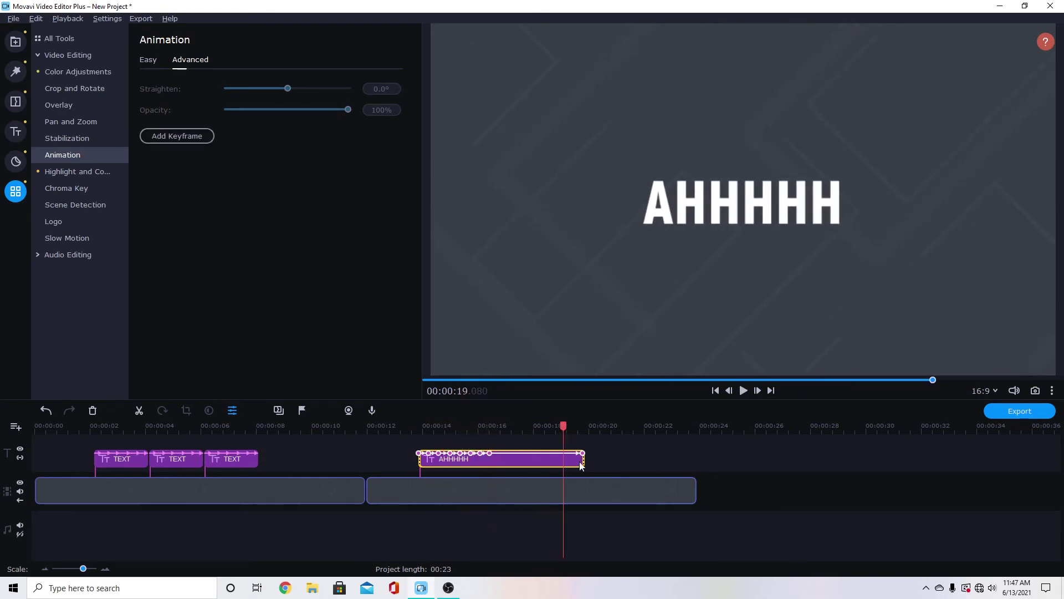
# - Undo the earlier keyframes and trim the AHHHHH clip to end around 16.6 s
pyautogui.click(48, 413)
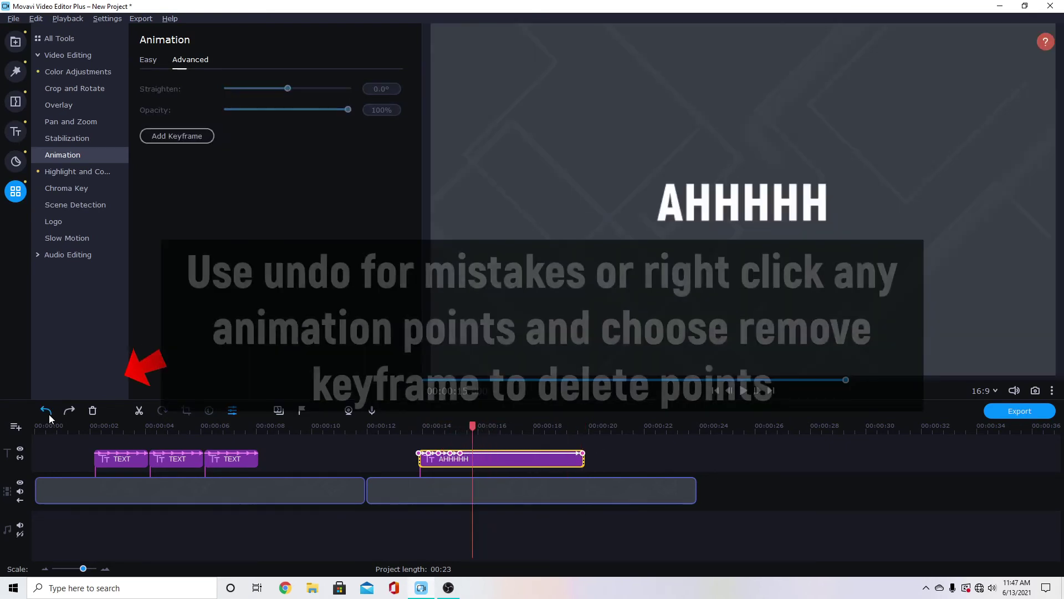
pyautogui.click(49, 414)
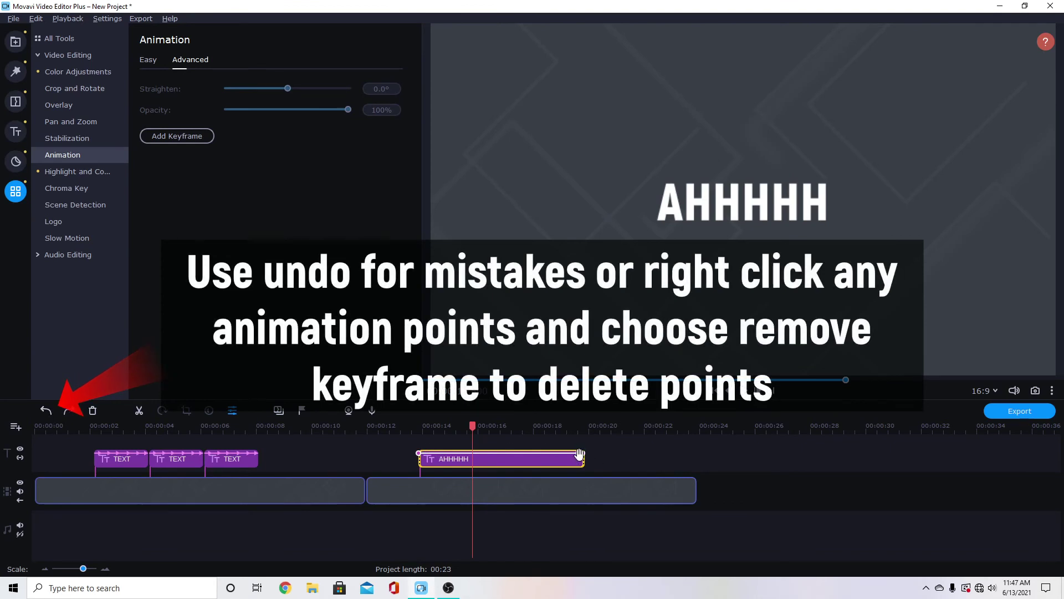
pyautogui.doubleClick(494, 454)
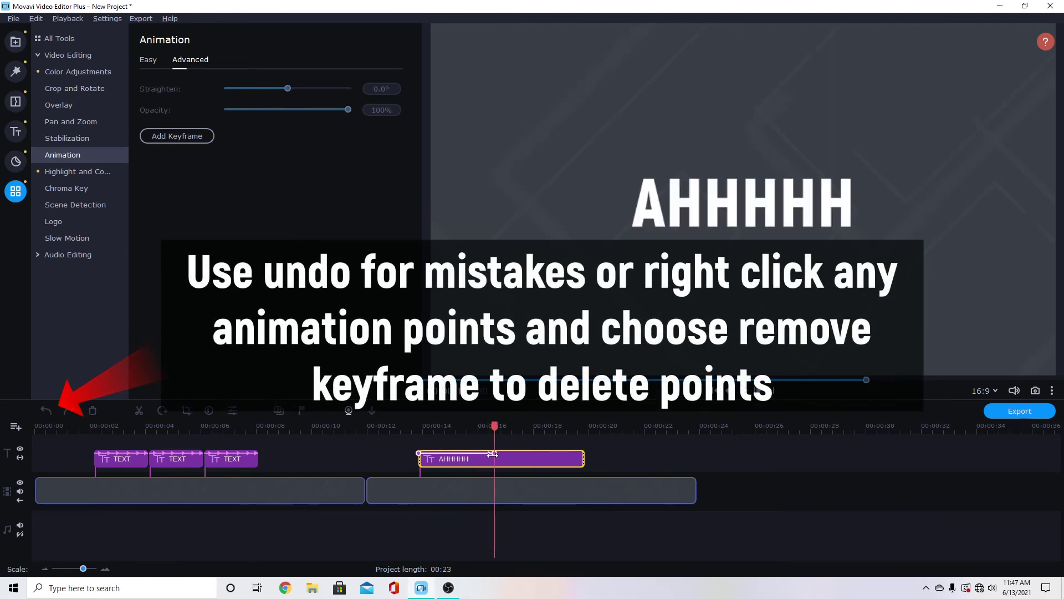
pyautogui.moveTo(583, 463); pyautogui.dragTo(493, 464)
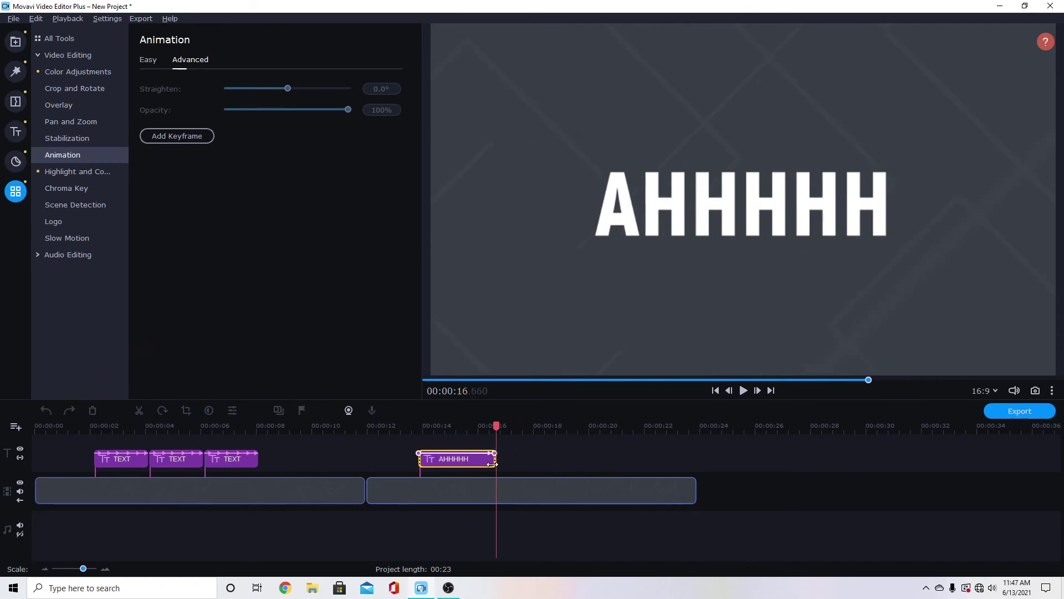
# - Add dense keyframes along the shortened AHHHHH clip, each making the title larger
pyautogui.click(431, 460)
pyautogui.click(428, 461)
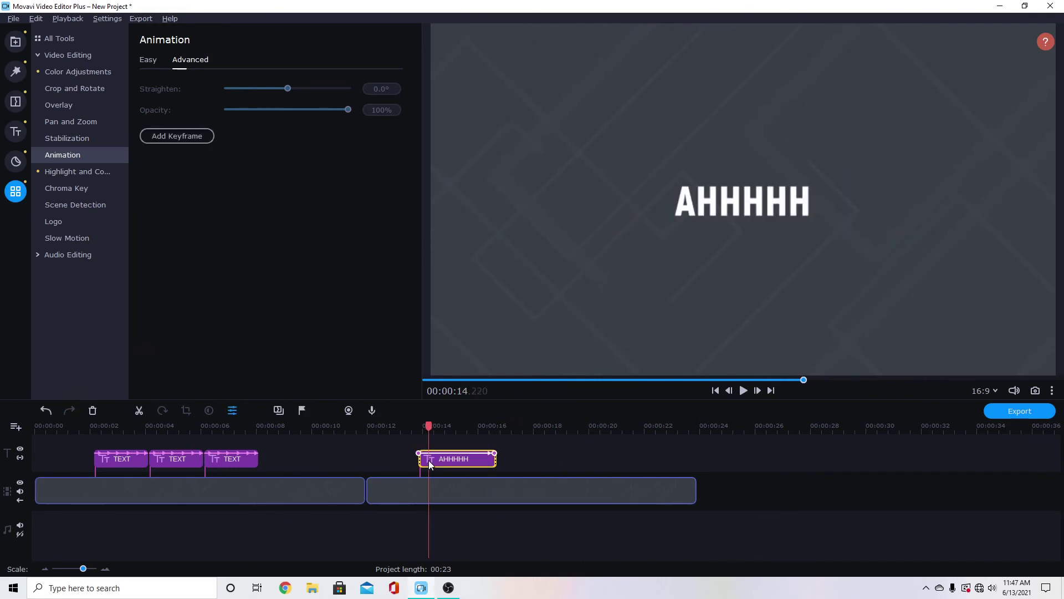
pyautogui.click(448, 462)
pyautogui.click(441, 459)
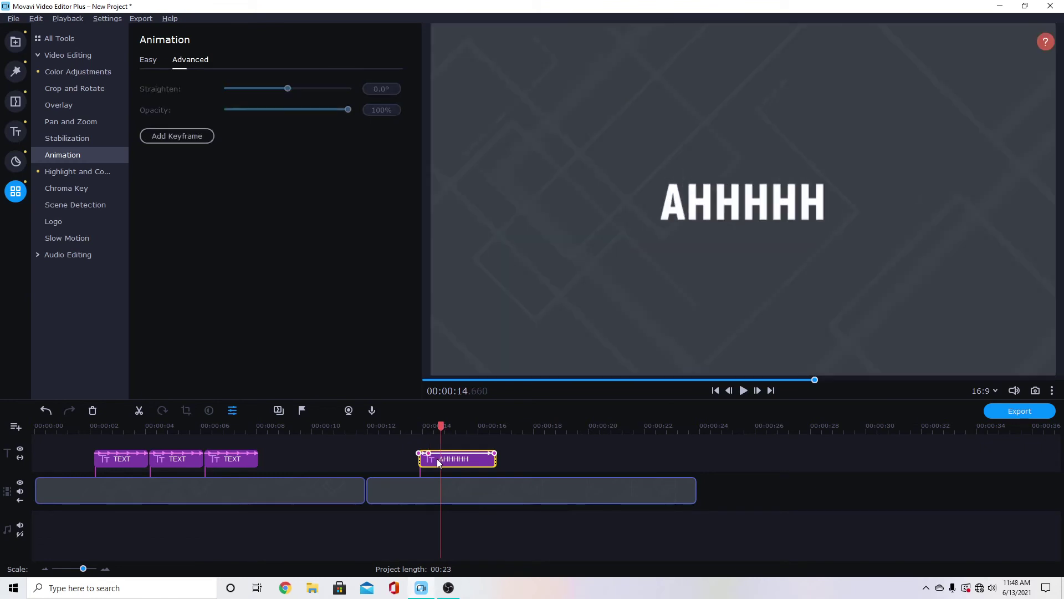
pyautogui.click(438, 459)
pyautogui.click(448, 461)
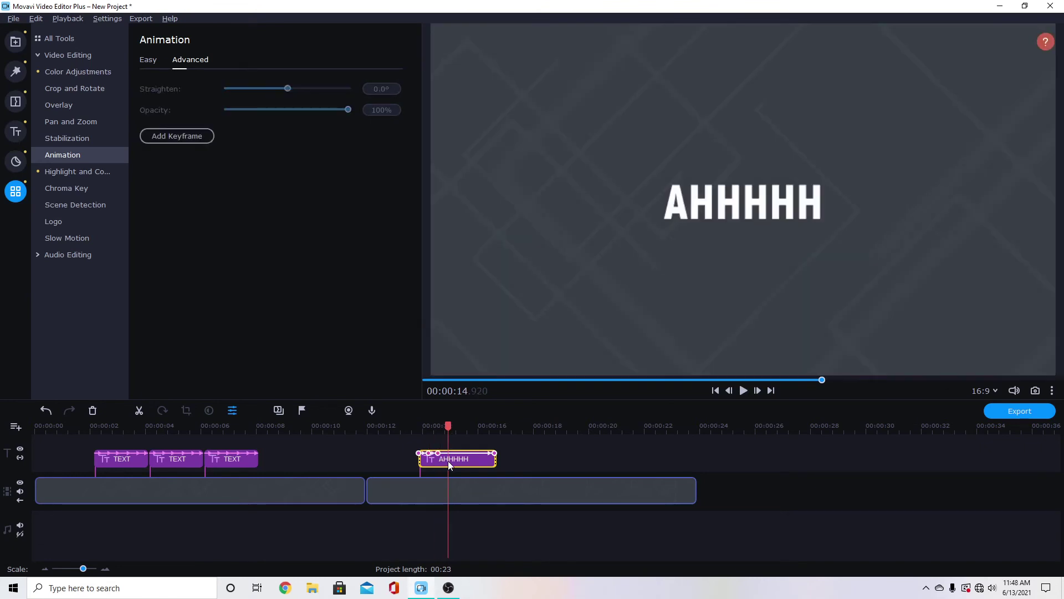
pyautogui.click(450, 461)
pyautogui.click(458, 461)
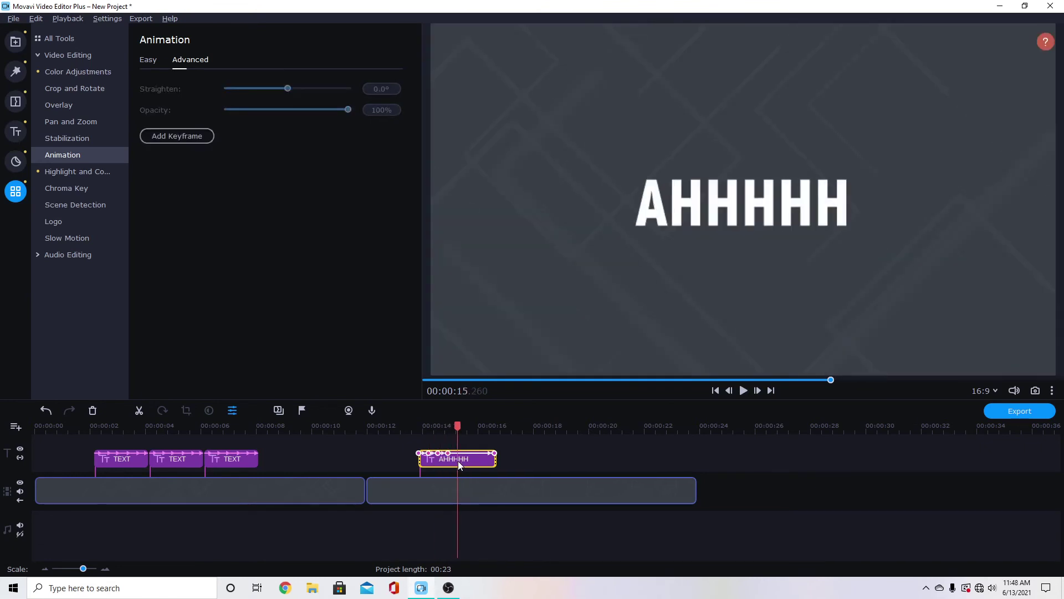
pyautogui.click(466, 461)
pyautogui.click(468, 461)
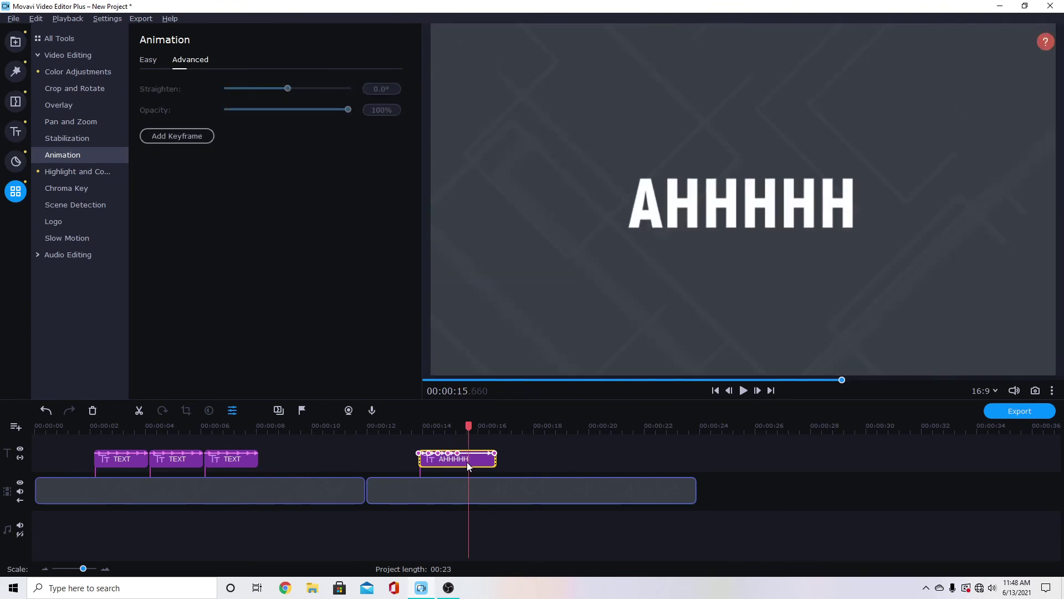
pyautogui.click(479, 461)
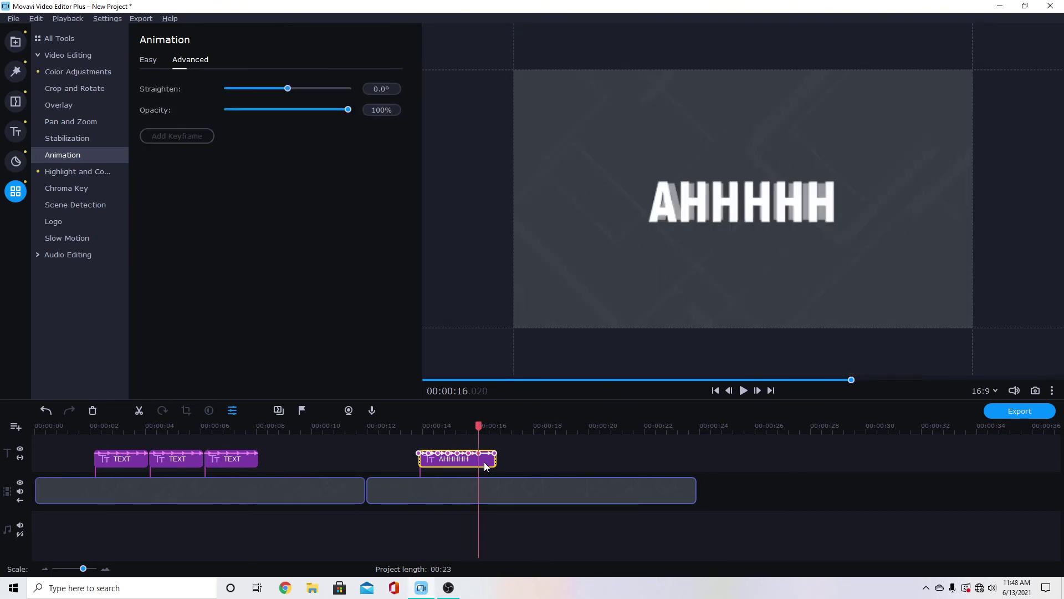
pyautogui.click(472, 461)
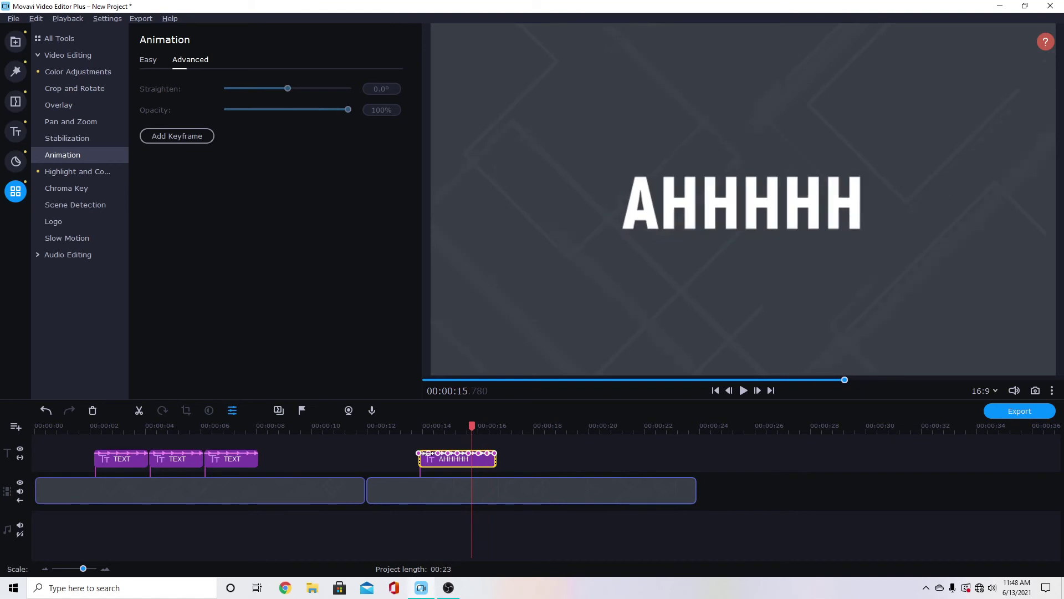
# - Tilt the AHHHHH title to about +3.9° and -2.9° at its first two keyframes, enlarging the timeline
pyautogui.click(428, 453)
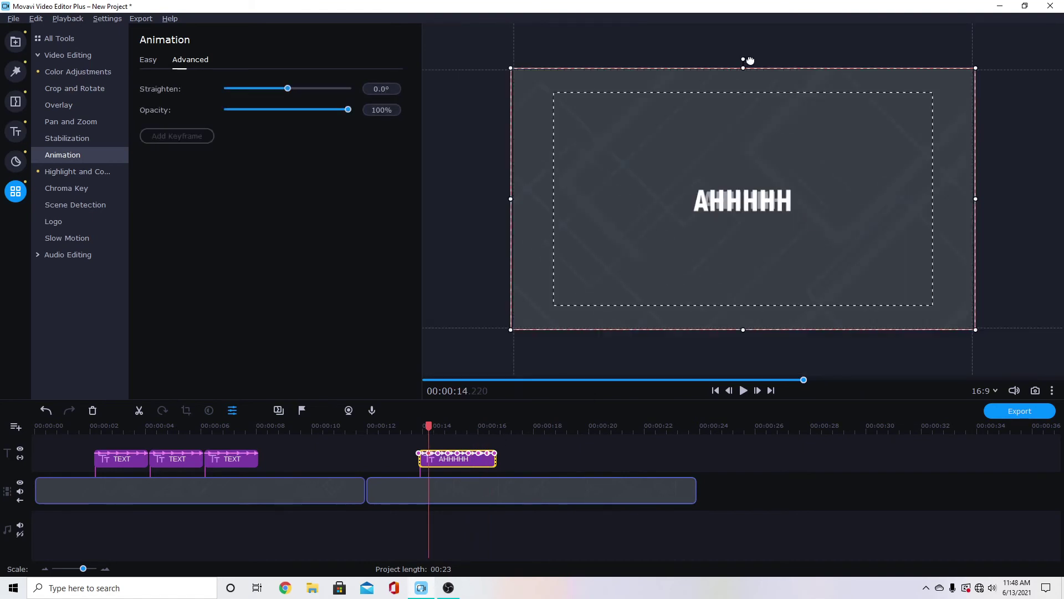
pyautogui.moveTo(750, 60); pyautogui.dragTo(754, 62)
pyautogui.click(438, 454)
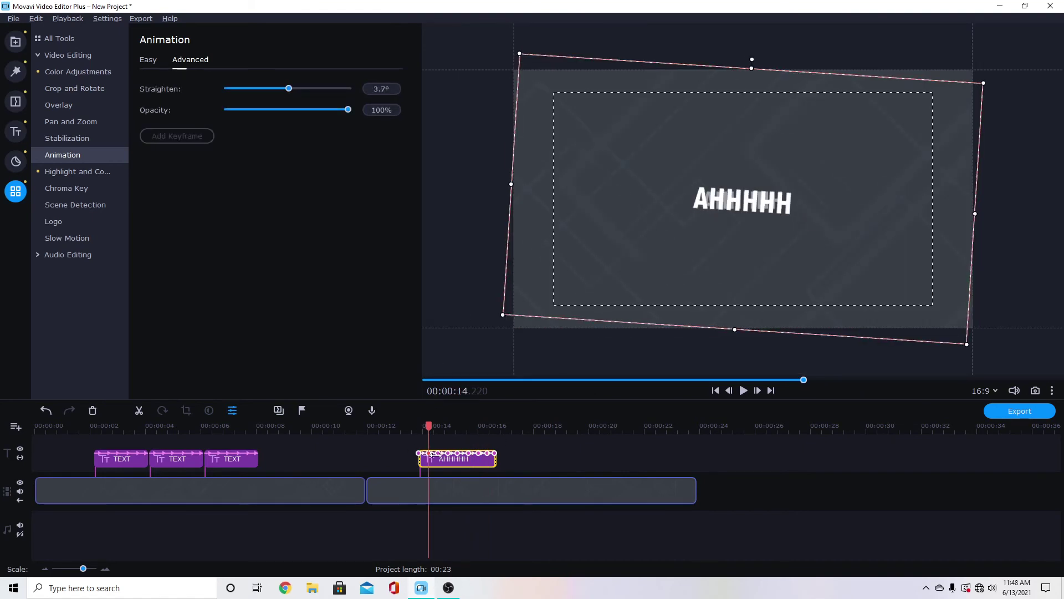
pyautogui.moveTo(747, 36); pyautogui.dragTo(736, 37)
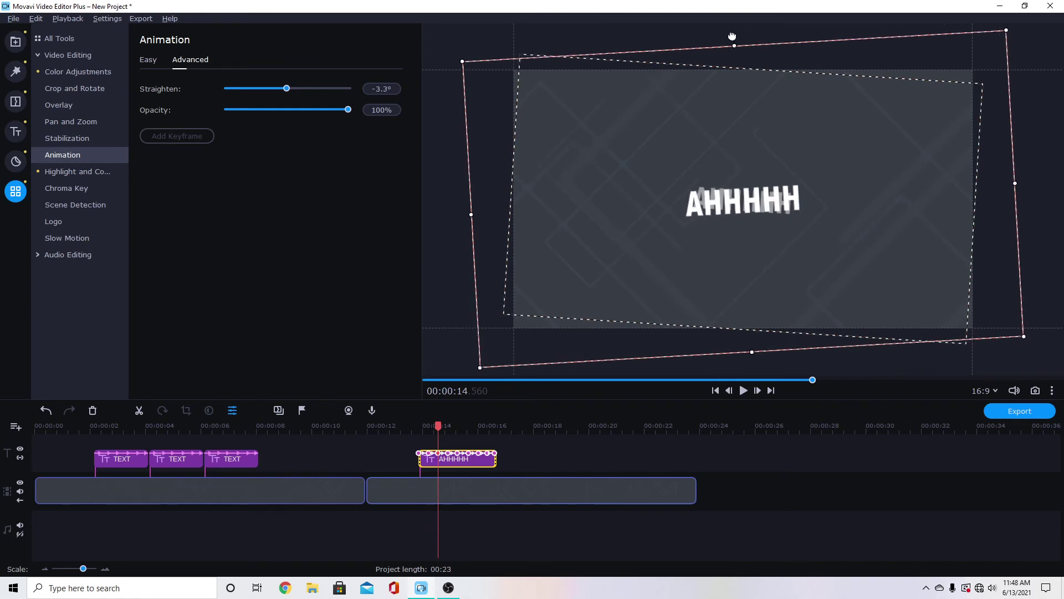
pyautogui.click(448, 453)
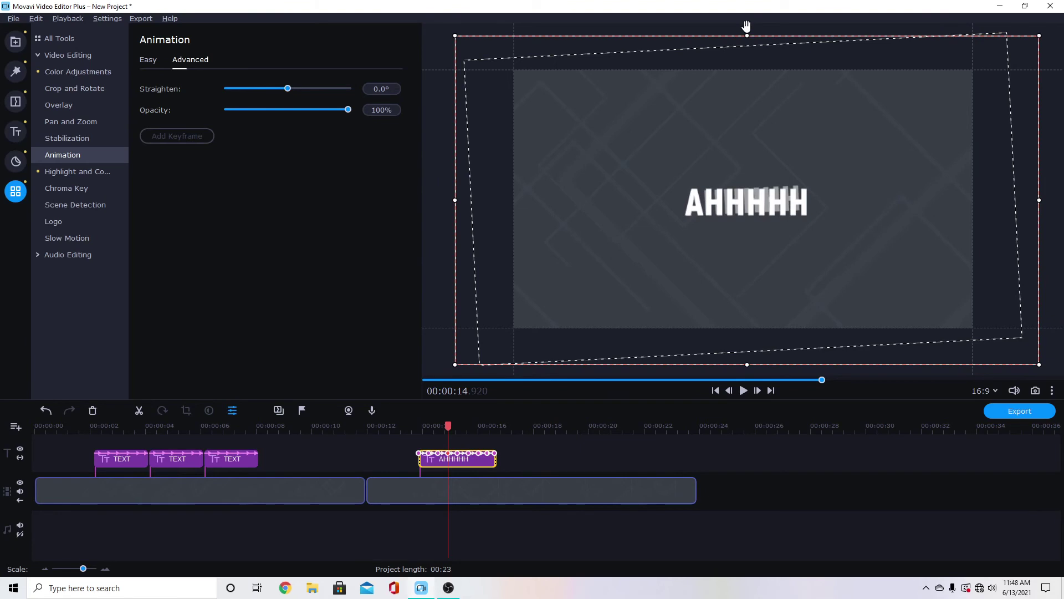
pyautogui.moveTo(579, 399); pyautogui.dragTo(578, 177)
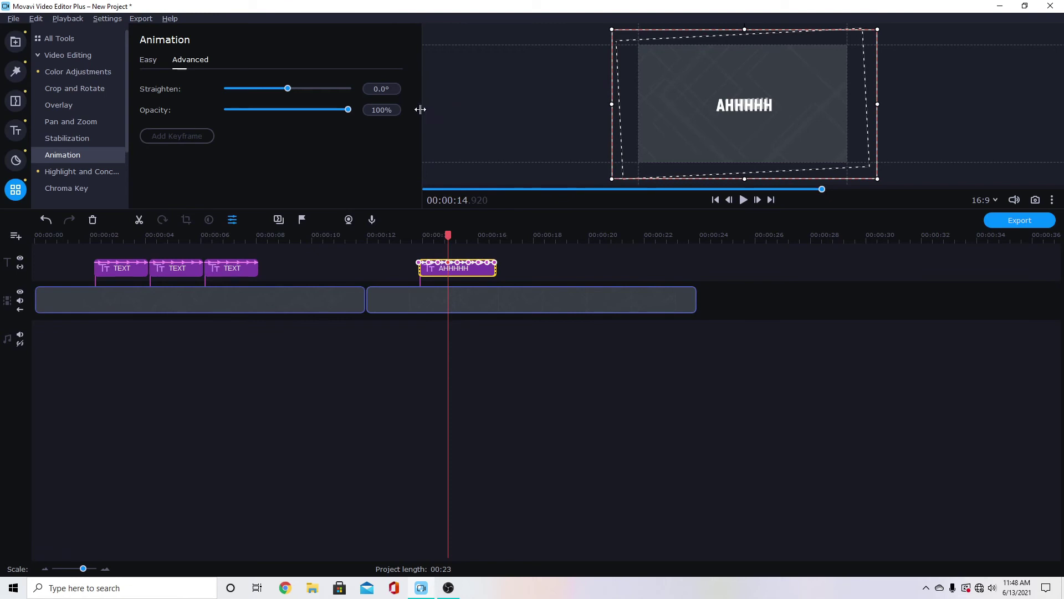
# - Widen the Animation settings panel and undo the last four title changes
pyautogui.moveTo(420, 110); pyautogui.dragTo(744, 418)
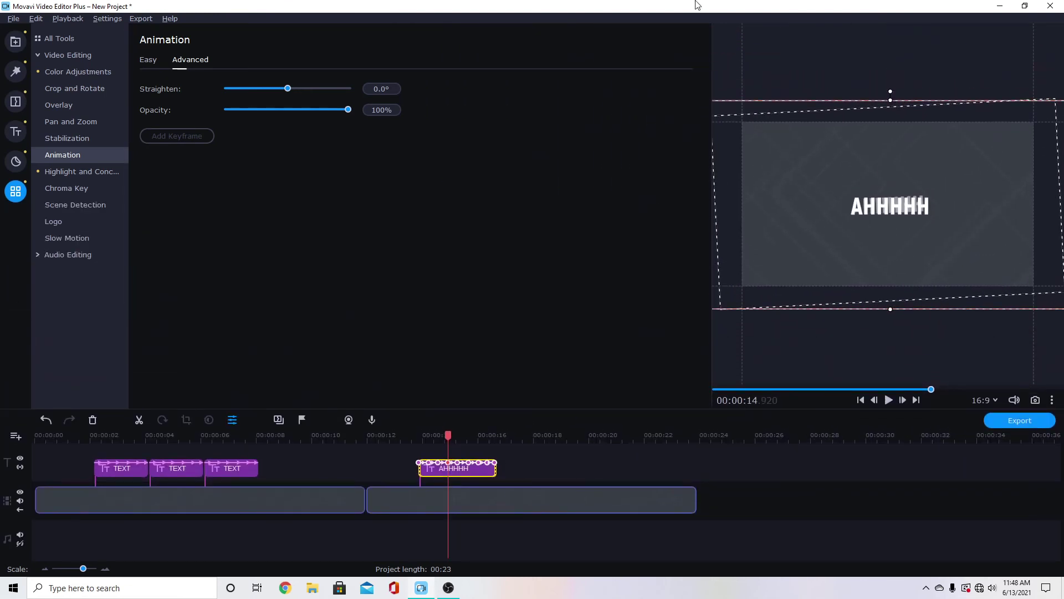
pyautogui.moveTo(713, 196); pyautogui.dragTo(779, 195)
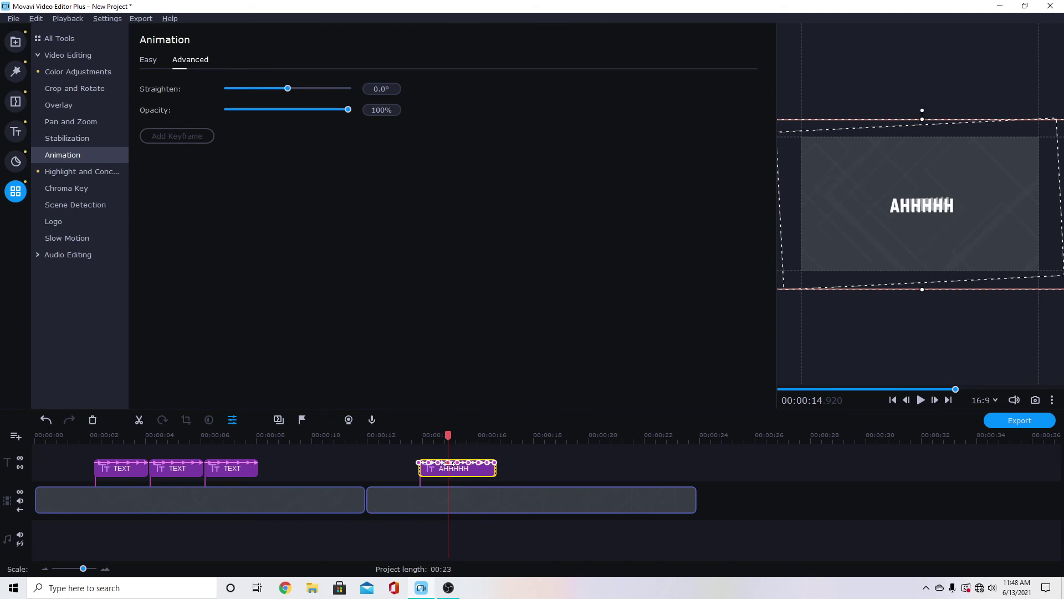
pyautogui.click(48, 422)
pyautogui.click(47, 423)
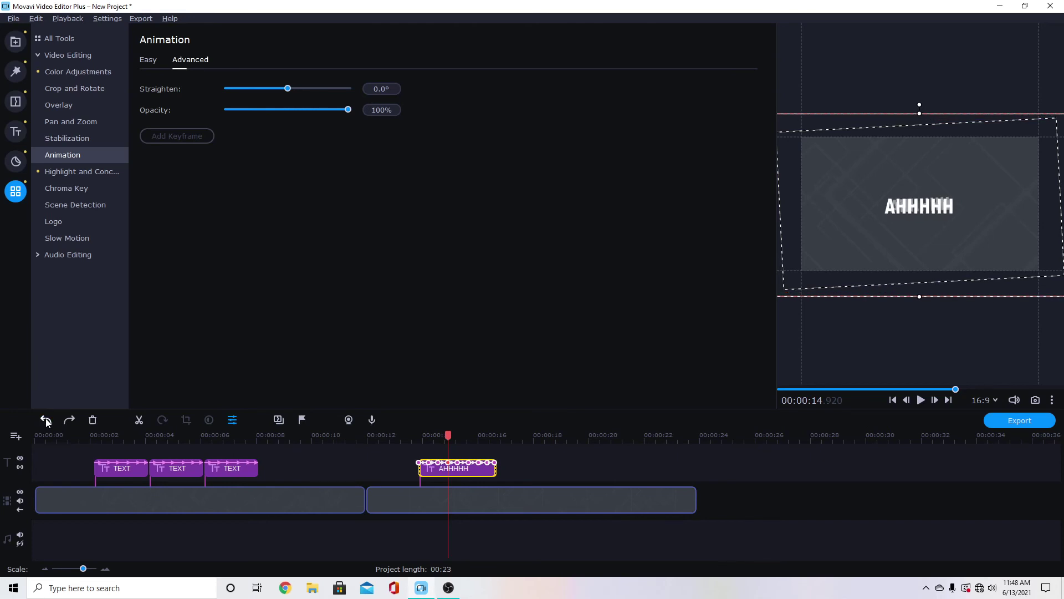
pyautogui.click(48, 423)
pyautogui.click(48, 424)
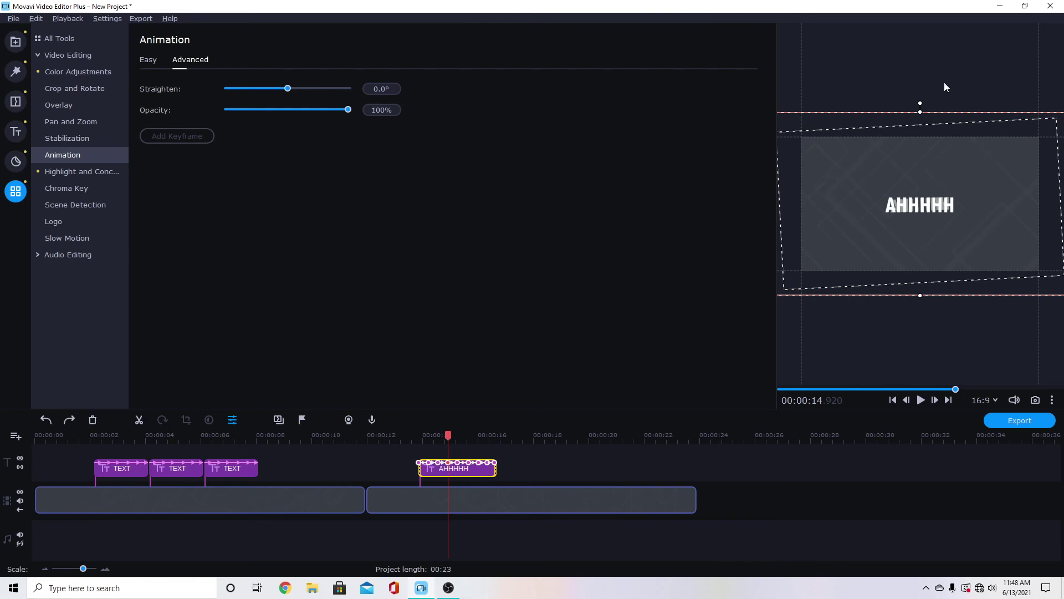
# - Alternate the title's tilt between about +3.7° and -4.3° at successive keyframes from 15.26 s
pyautogui.moveTo(919, 102); pyautogui.dragTo(926, 103)
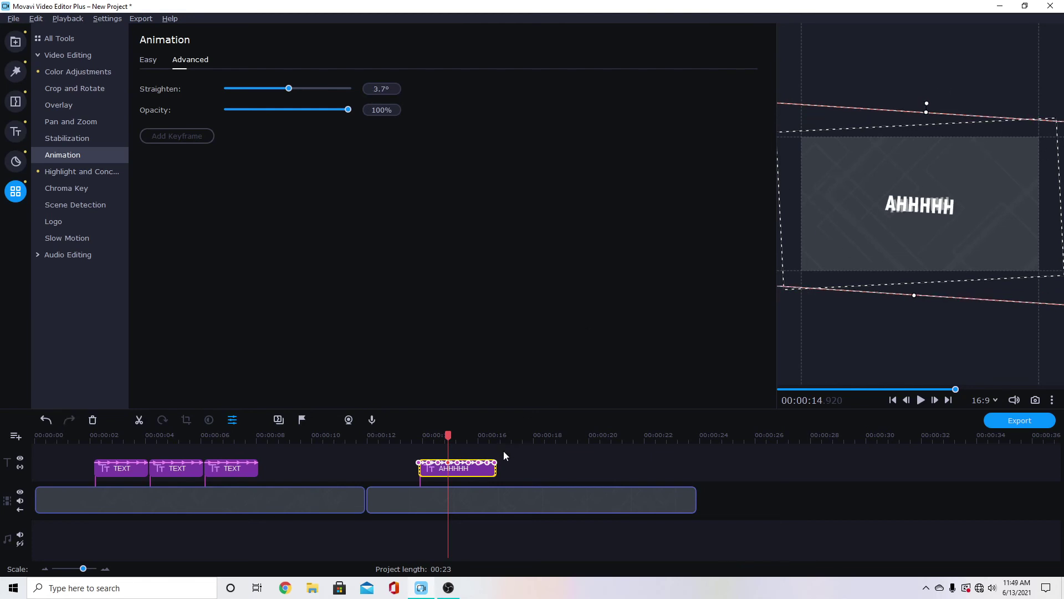
pyautogui.click(457, 462)
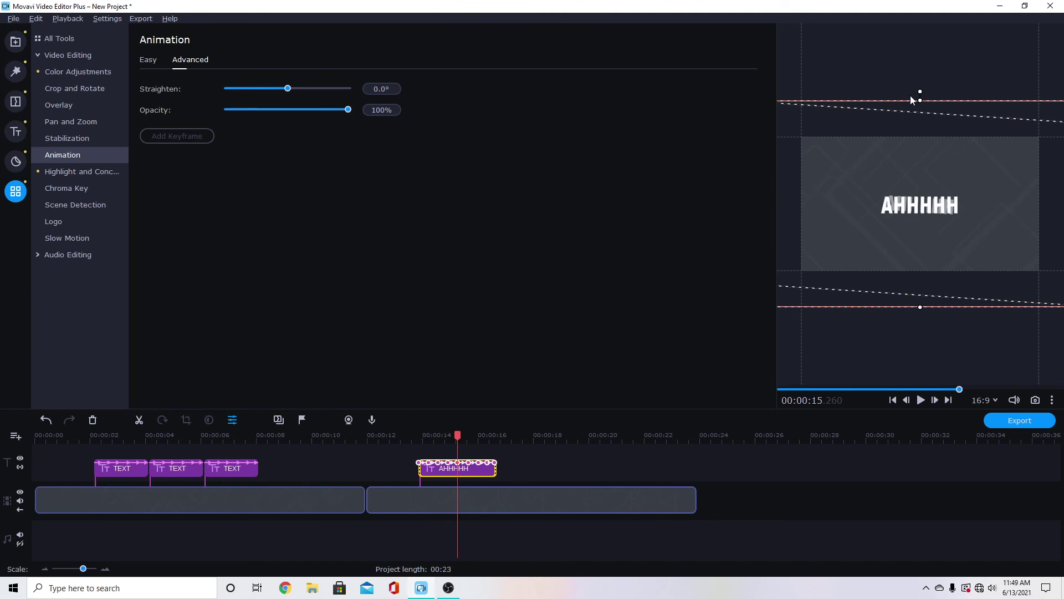
pyautogui.moveTo(919, 95); pyautogui.dragTo(906, 95)
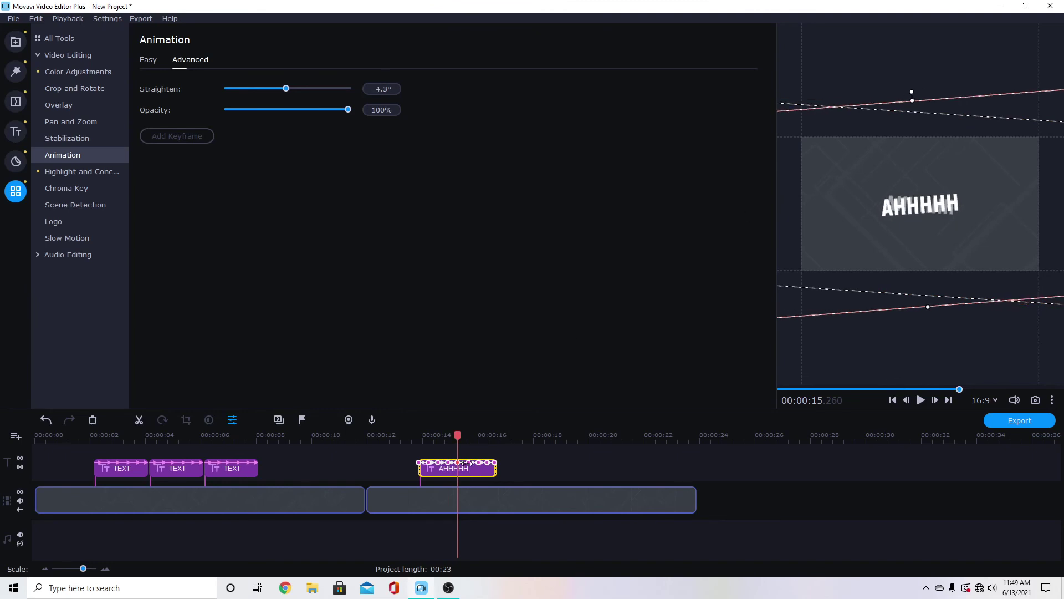
pyautogui.moveTo(920, 78); pyautogui.dragTo(928, 78)
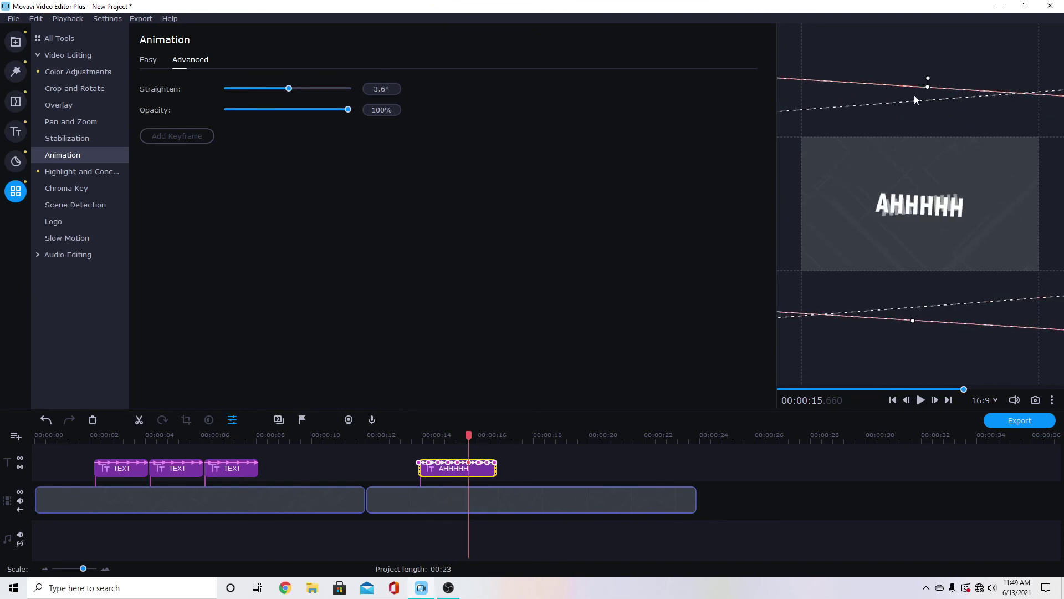
pyautogui.hotkey('ctrl', 'z')
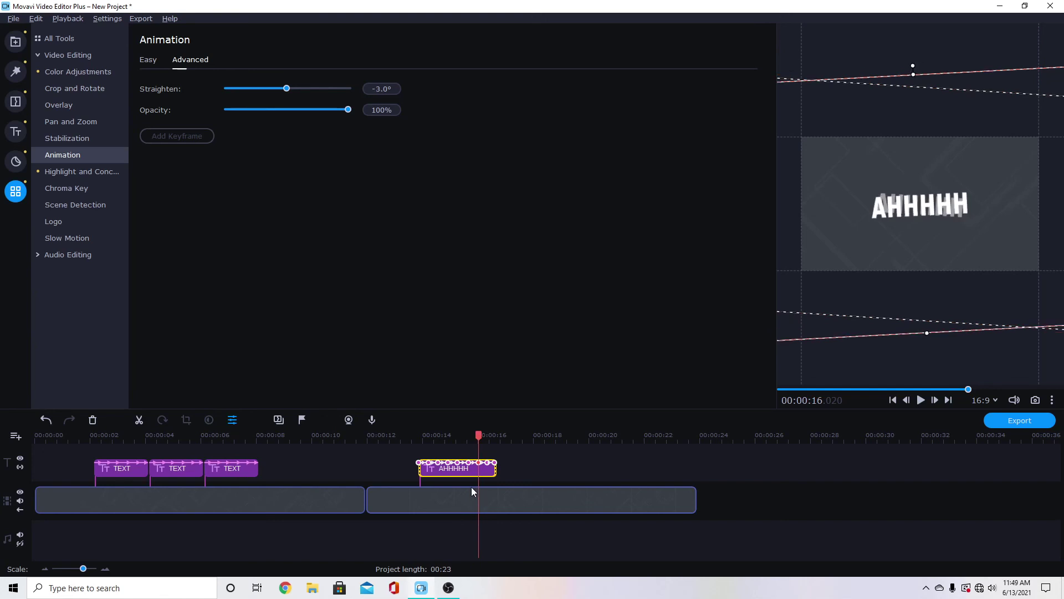
pyautogui.click(488, 463)
pyautogui.moveTo(924, 54); pyautogui.dragTo(912, 53)
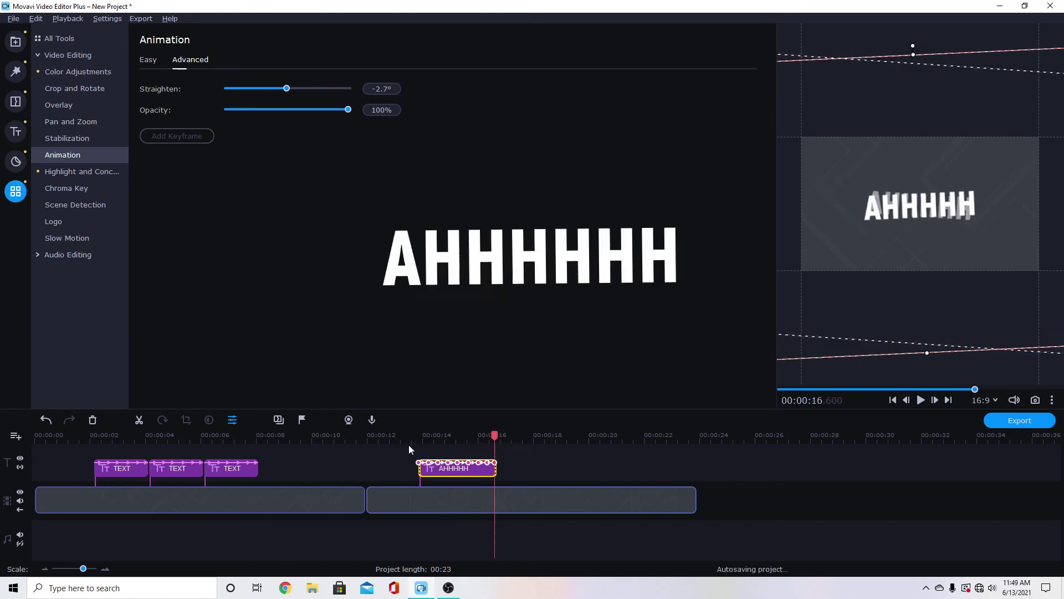
pyautogui.click(413, 437)
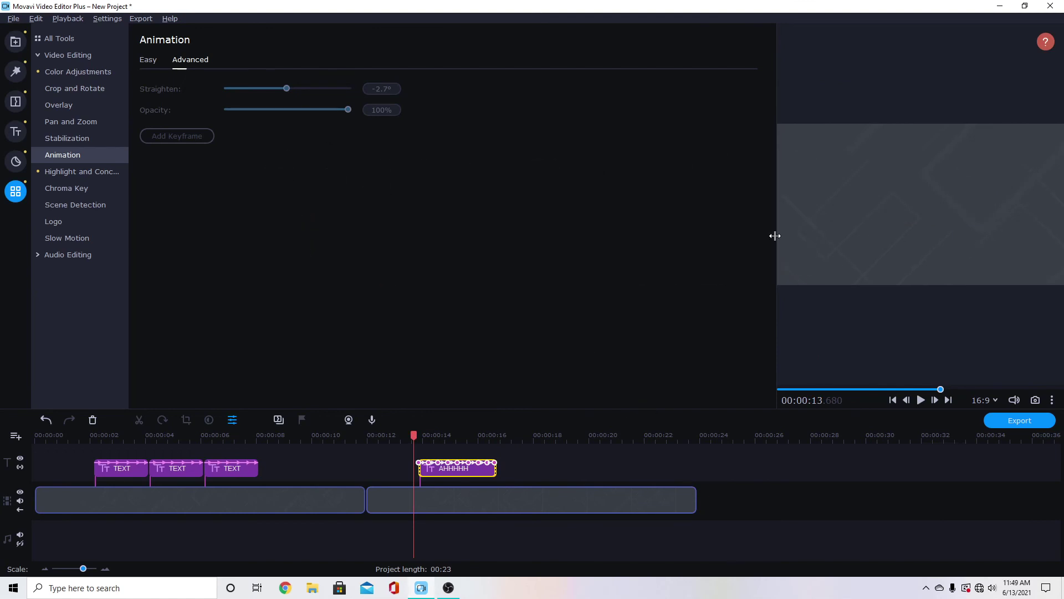
# - Widen the preview and play the AHHHHH animation twice from just before the title
pyautogui.moveTo(775, 235); pyautogui.dragTo(559, 254)
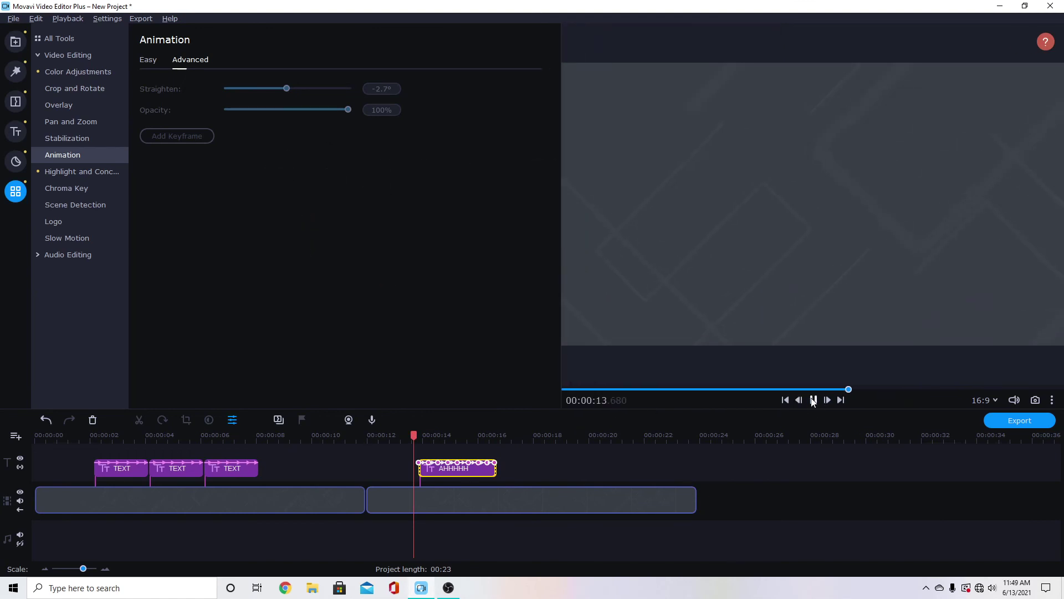
pyautogui.click(812, 400)
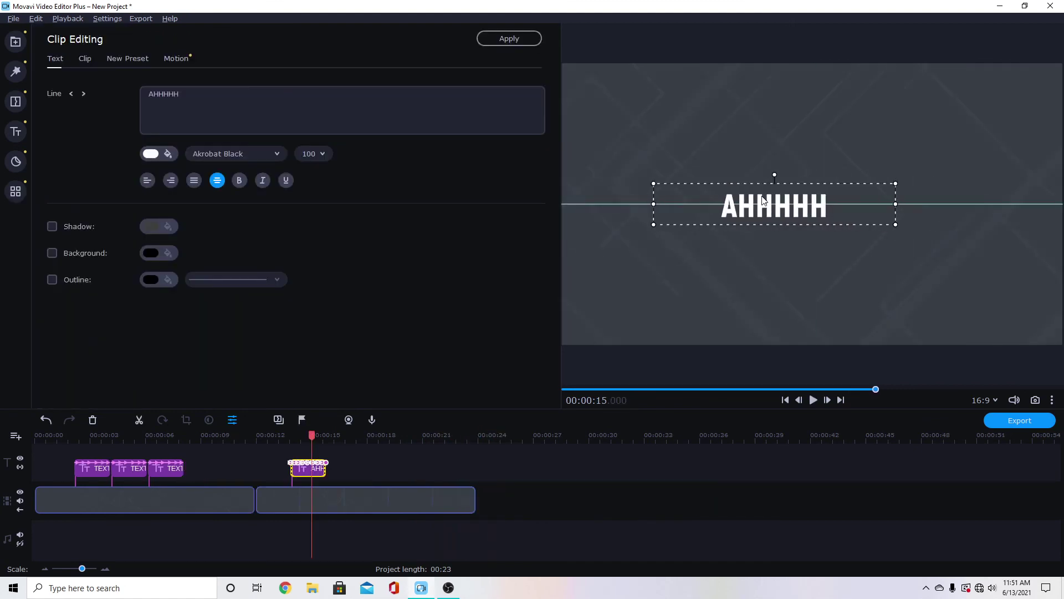
pyautogui.click(281, 438)
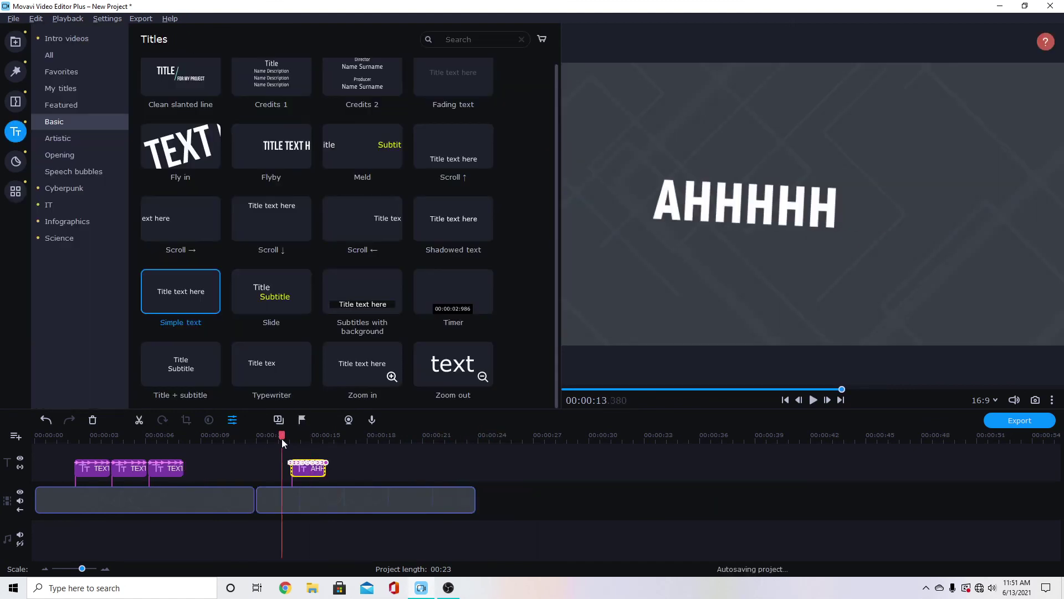
pyautogui.click(812, 400)
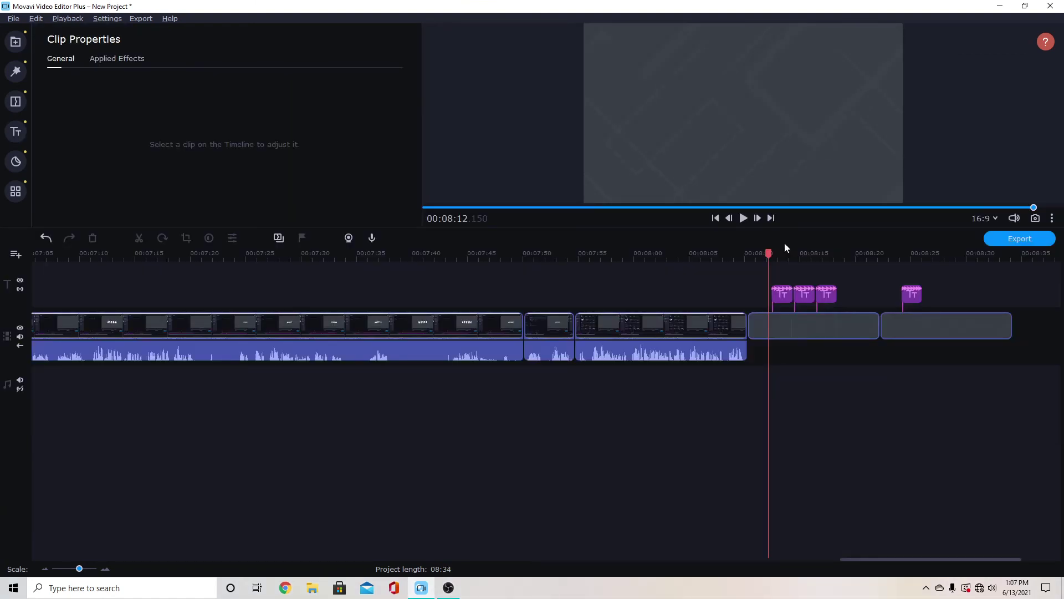
# - Set the first TEXT clip's opacity to 0% at its start and end keyframes, shifting the other TEXT clips right
pyautogui.doubleClick(783, 296)
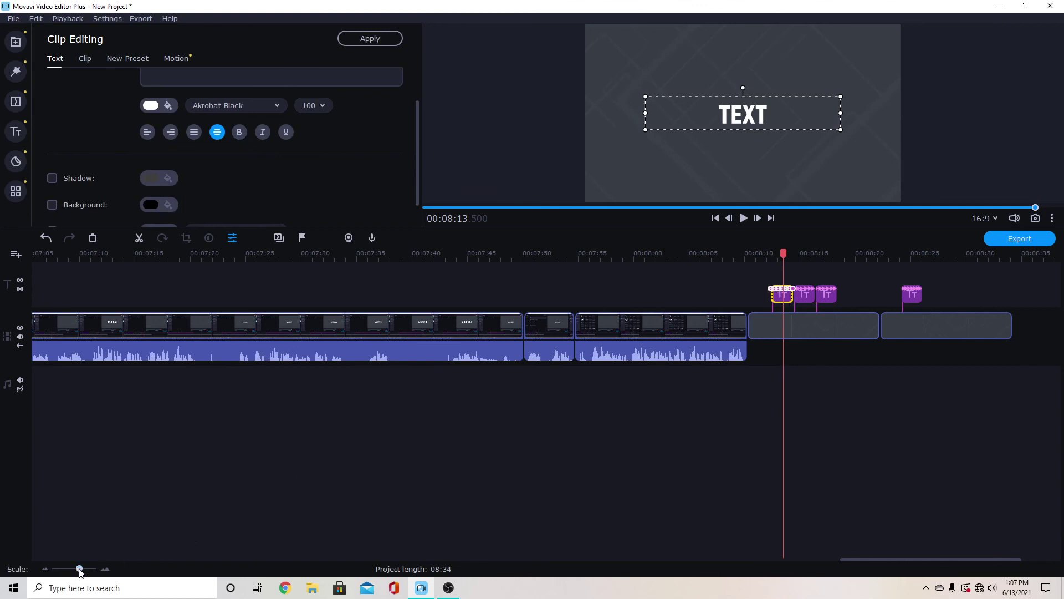
pyautogui.moveTo(79, 570); pyautogui.dragTo(82, 569)
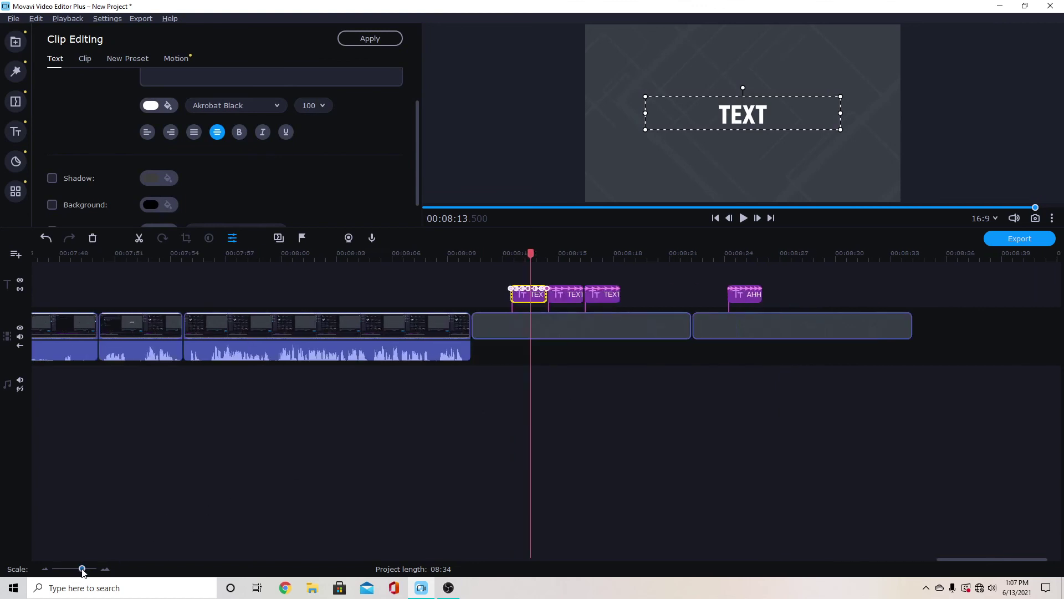
pyautogui.click(510, 289)
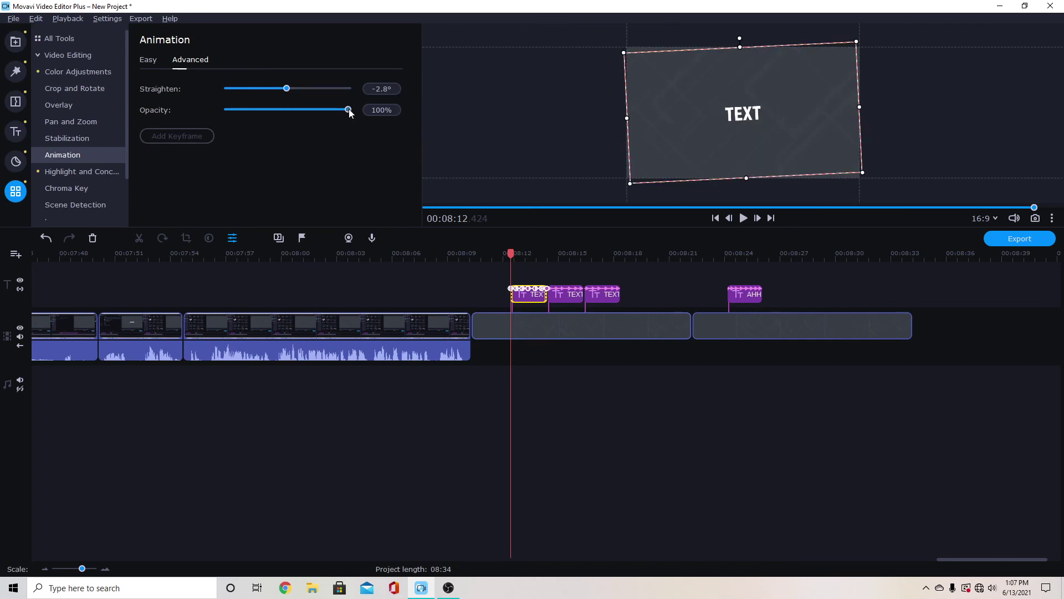
pyautogui.moveTo(349, 111); pyautogui.dragTo(217, 117)
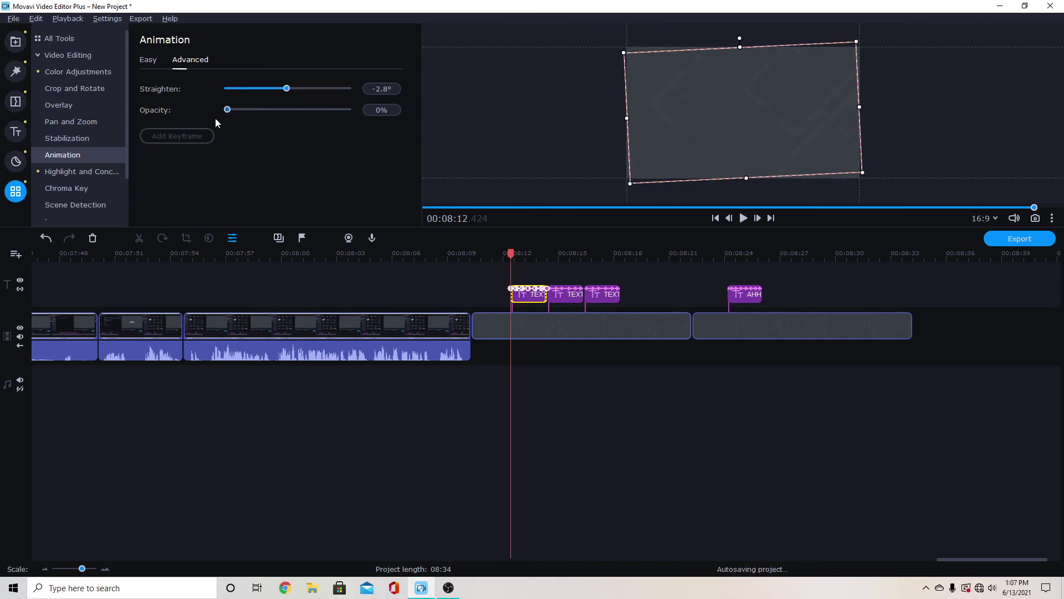
pyautogui.moveTo(638, 304); pyautogui.dragTo(589, 297)
pyautogui.click(541, 294)
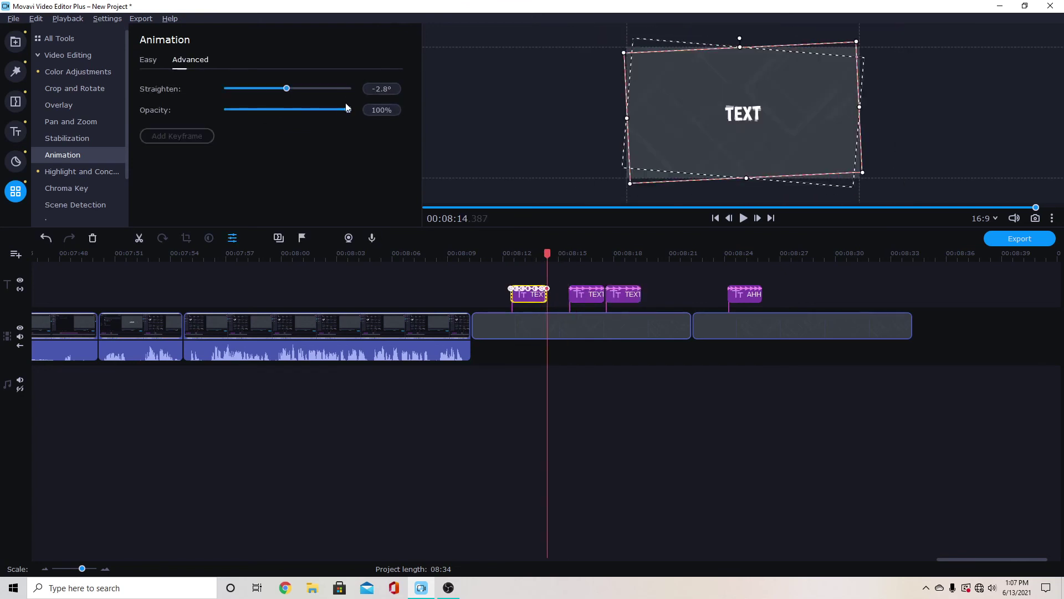
pyautogui.moveTo(348, 109); pyautogui.dragTo(207, 119)
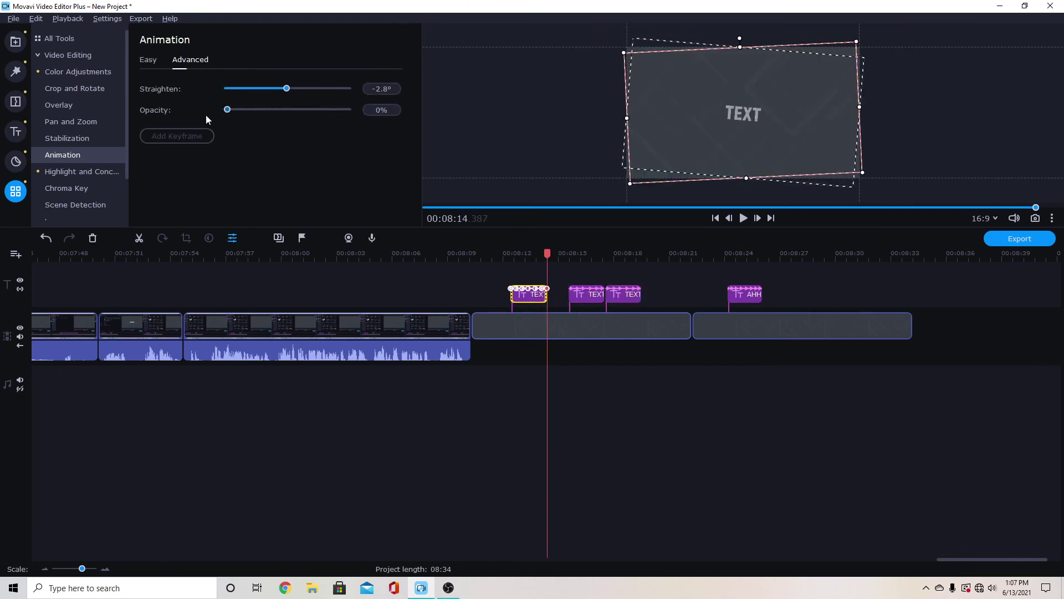
pyautogui.click(506, 258)
# - Play the first TEXT clip from its start to check the opacity fade
pyautogui.click(744, 218)
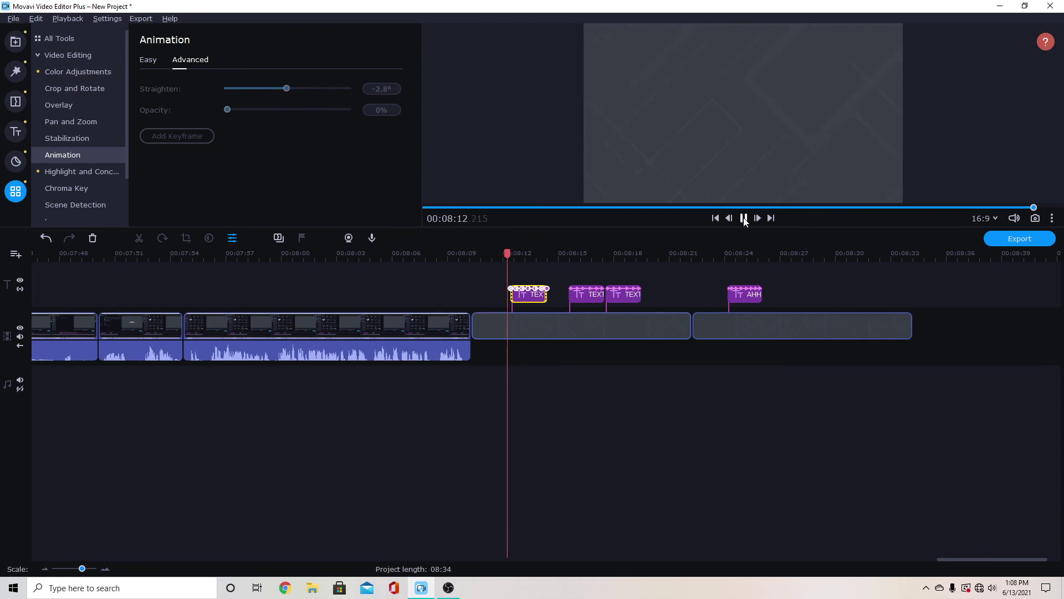